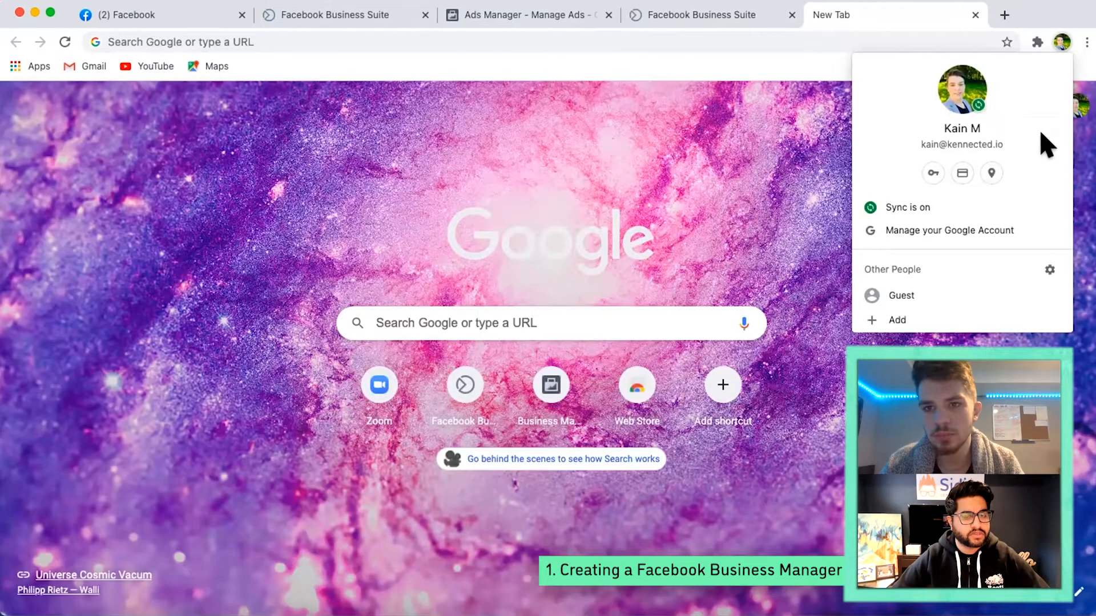
- Confirm the business email address through Facebook's message in Gmail and go to the Ad Accounts settings of the business
{"action": "left_click", "coordinate": [954, 96]}
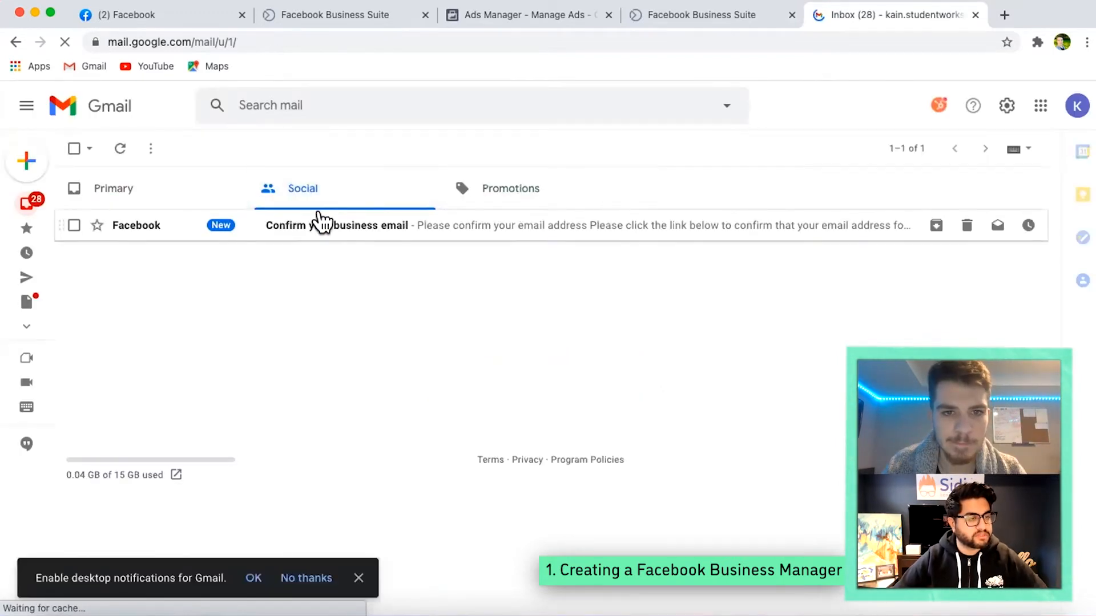
{"action": "left_click", "coordinate": [321, 222]}
{"action": "left_click", "coordinate": [422, 417]}
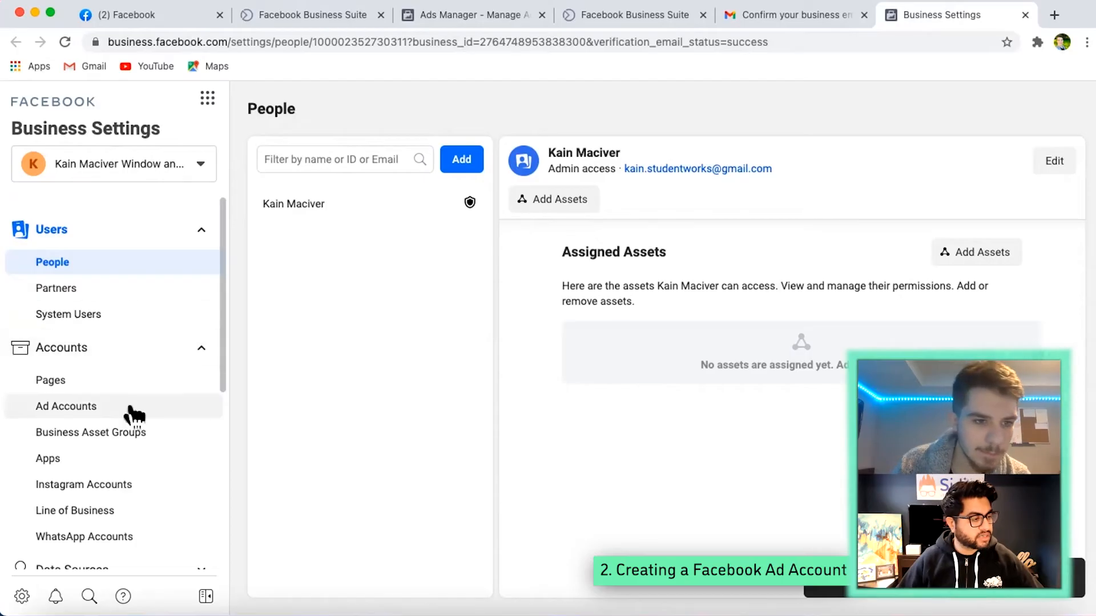
{"action": "left_click", "coordinate": [131, 408]}
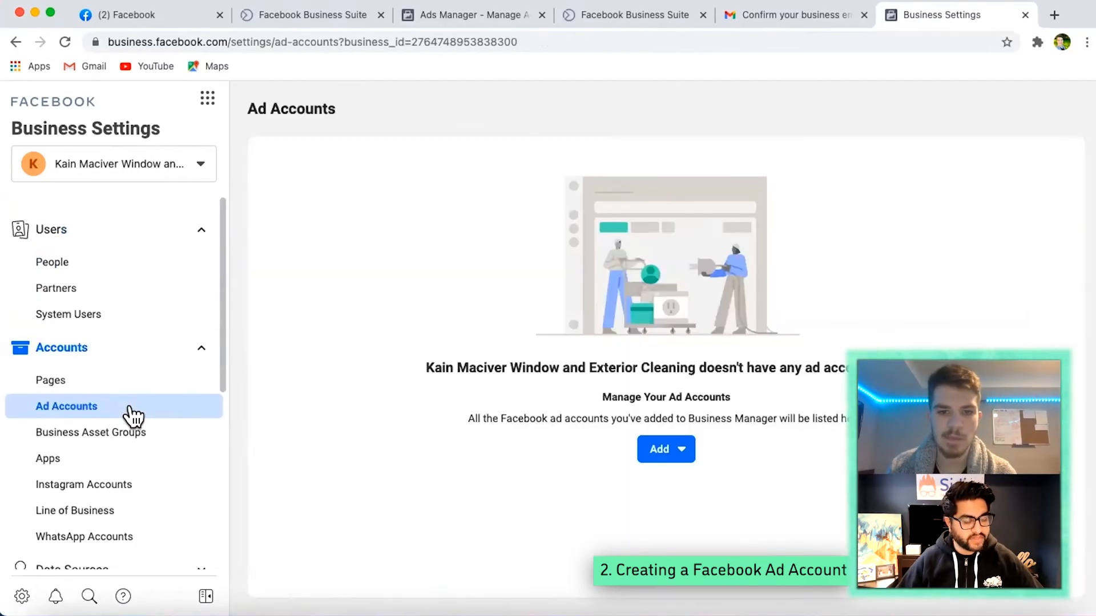
{"action": "left_click", "coordinate": [660, 451]}
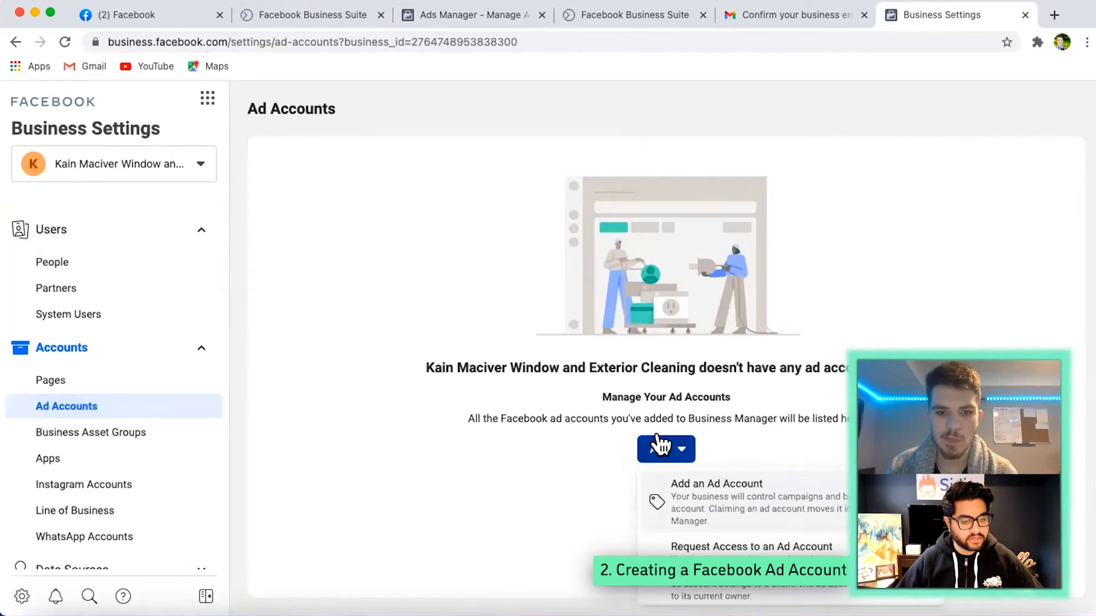
{"action": "left_click", "coordinate": [662, 497]}
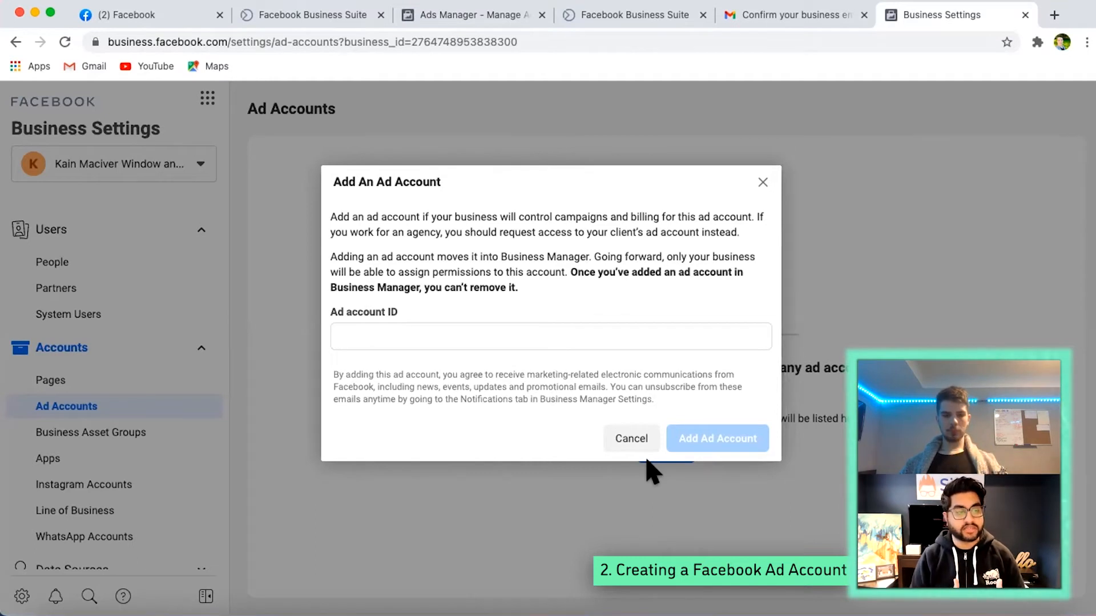
{"action": "left_click", "coordinate": [629, 445]}
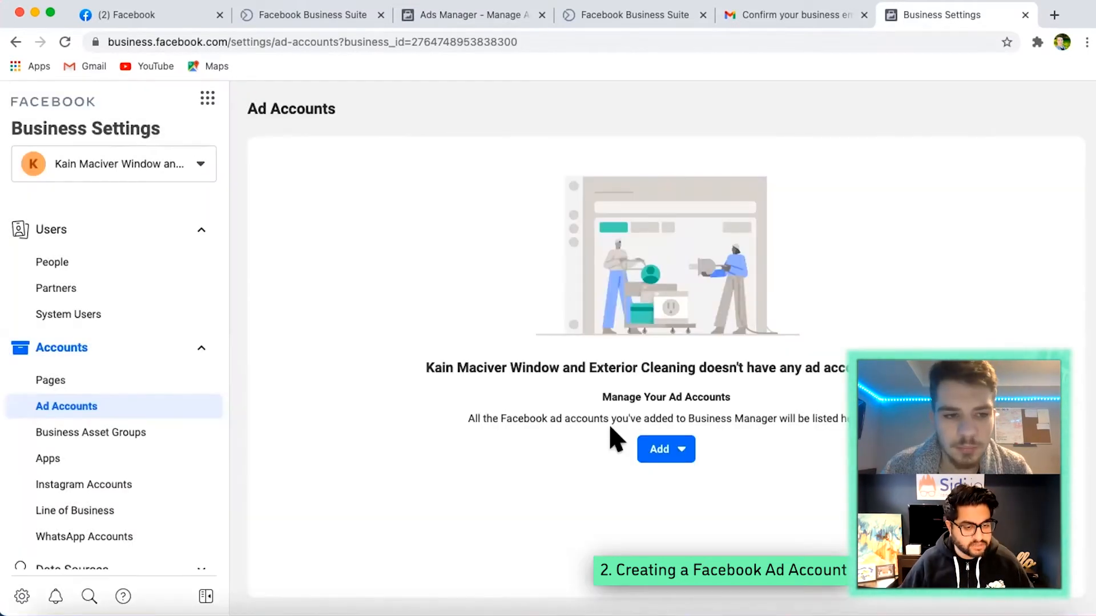
- Start a new ad account for the business and enter the full business name as the ad account name
{"action": "left_click", "coordinate": [662, 449]}
{"action": "scroll", "coordinate": [742, 530], "scroll_direction": "down", "scroll_amount": 2}
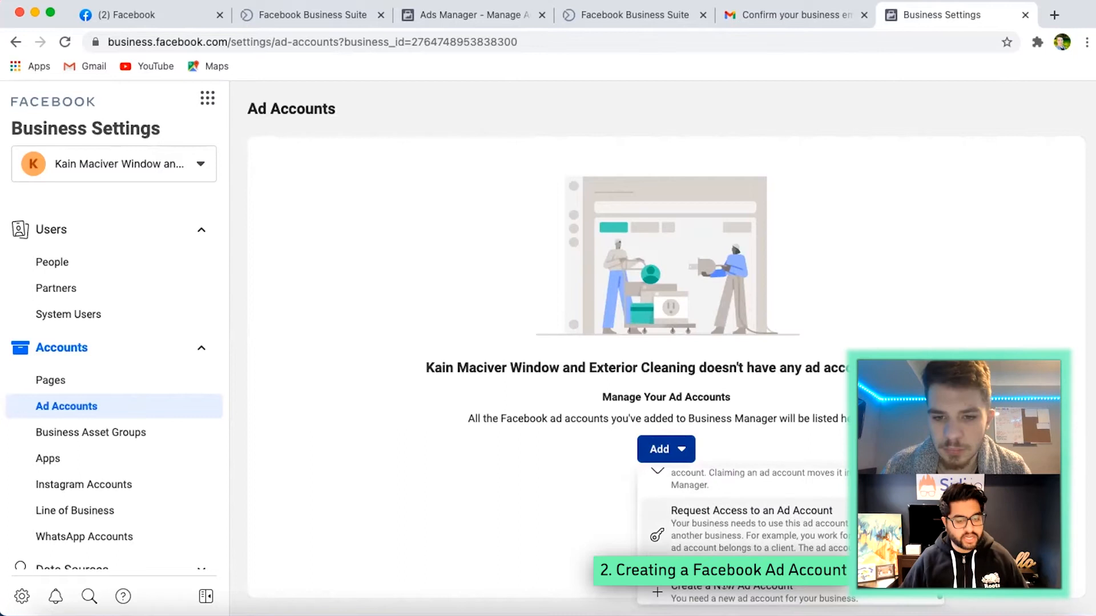
{"action": "left_click", "coordinate": [720, 591]}
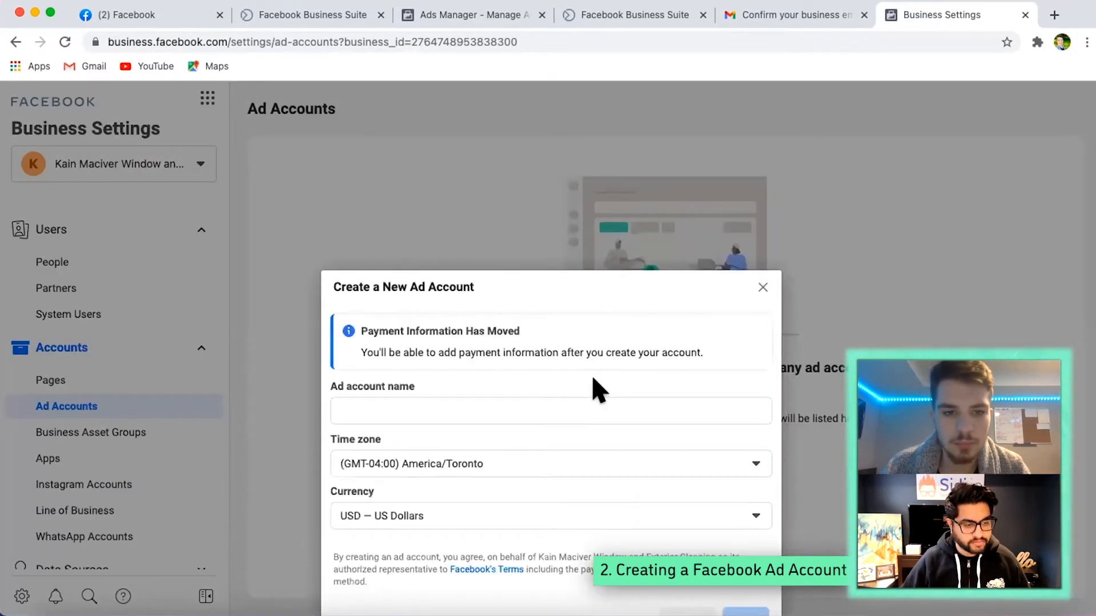
{"action": "left_click", "coordinate": [450, 348]}
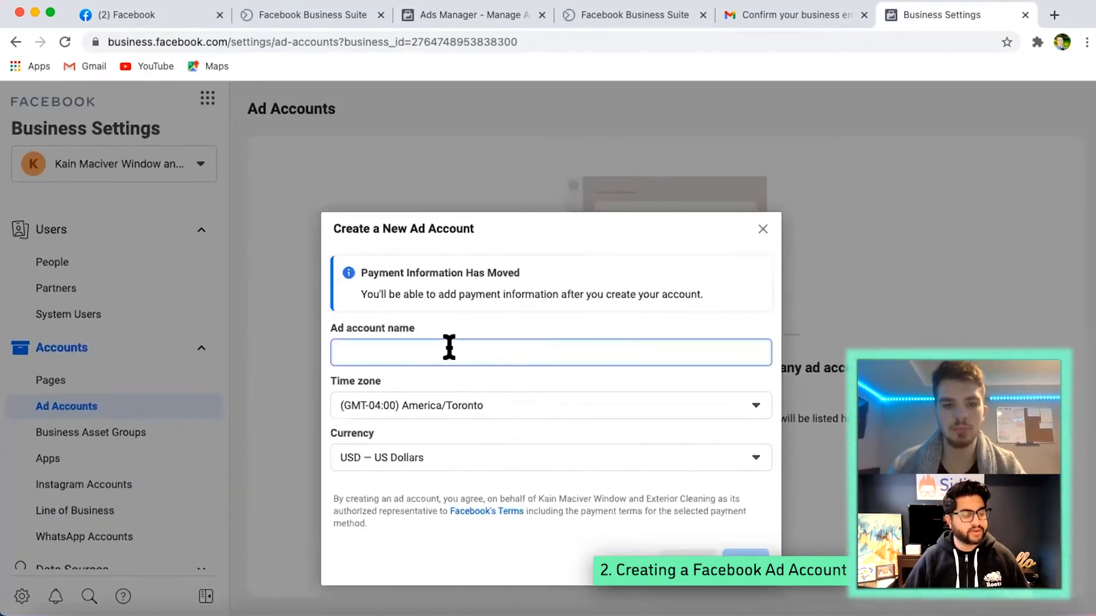
{"action": "type", "text": "KA"}
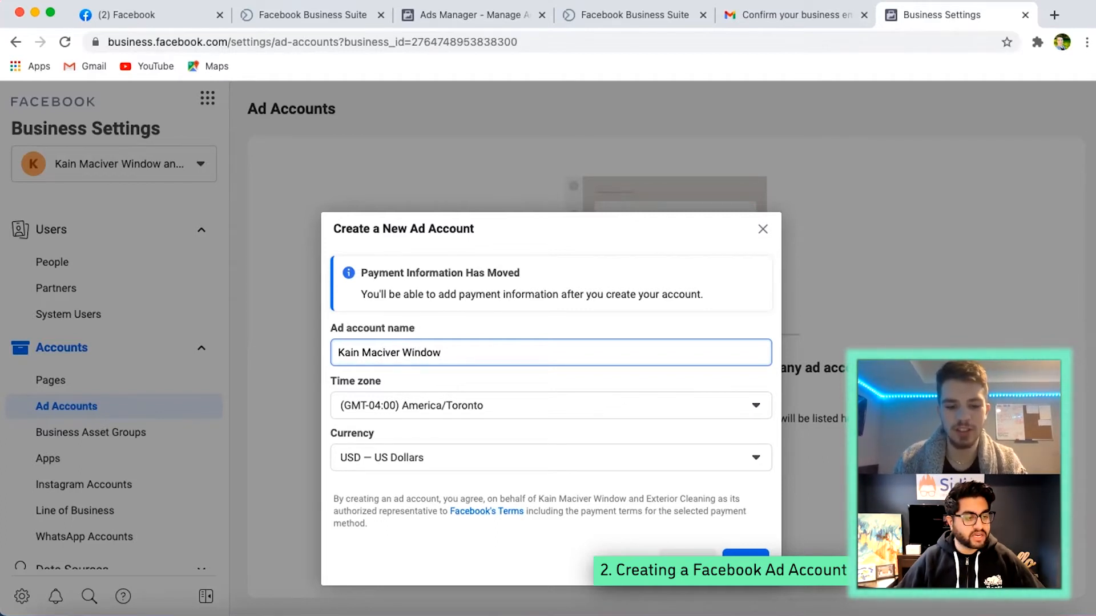
{"action": "type", "text": "nd Exterior Cleaning"}
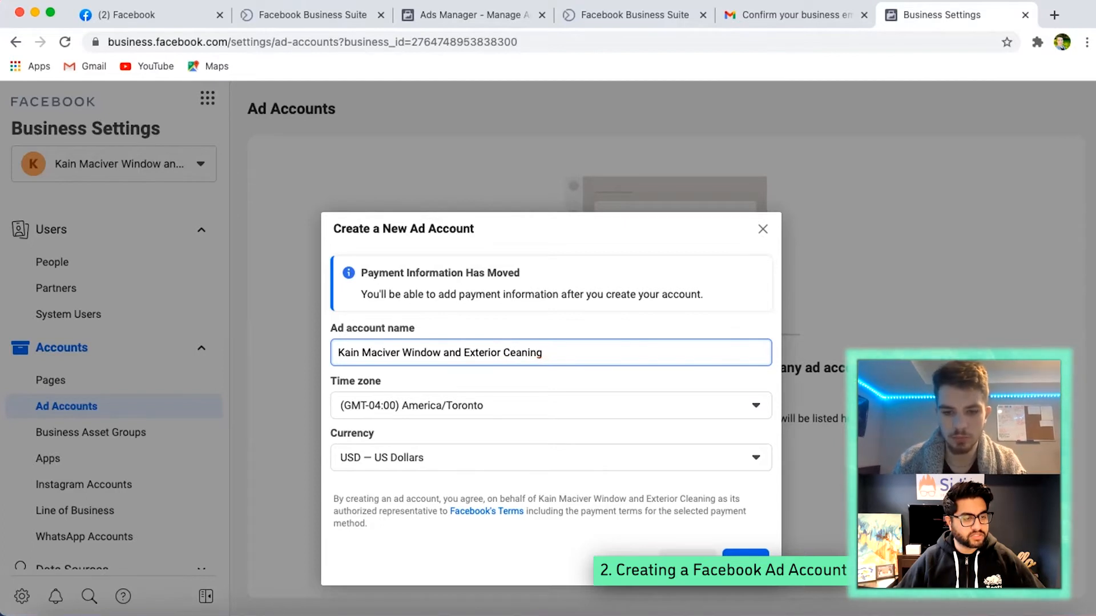
- Set the ad account's currency to CAD — Canadian Dollar and create it for use by your own business
{"action": "left_click", "coordinate": [500, 447]}
{"action": "left_click", "coordinate": [489, 269]}
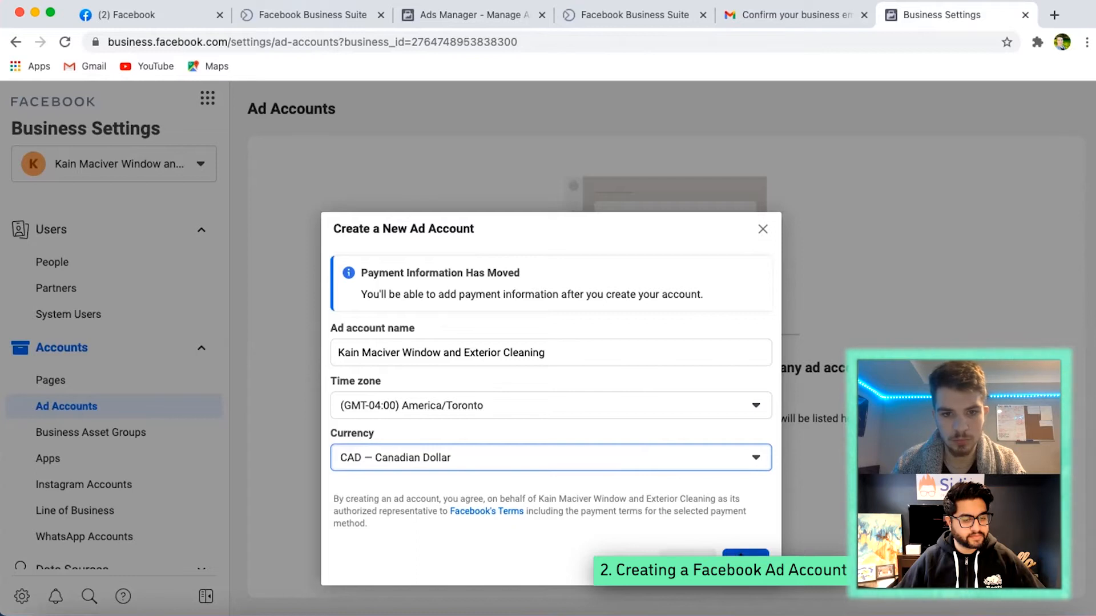
{"action": "left_click", "coordinate": [736, 555]}
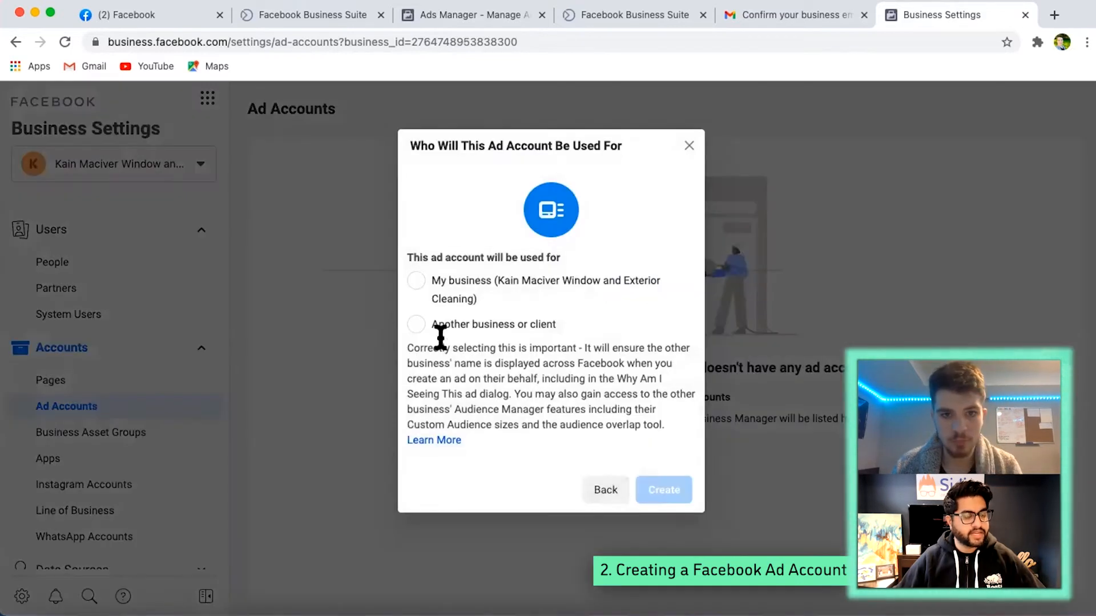
{"action": "left_click", "coordinate": [416, 281]}
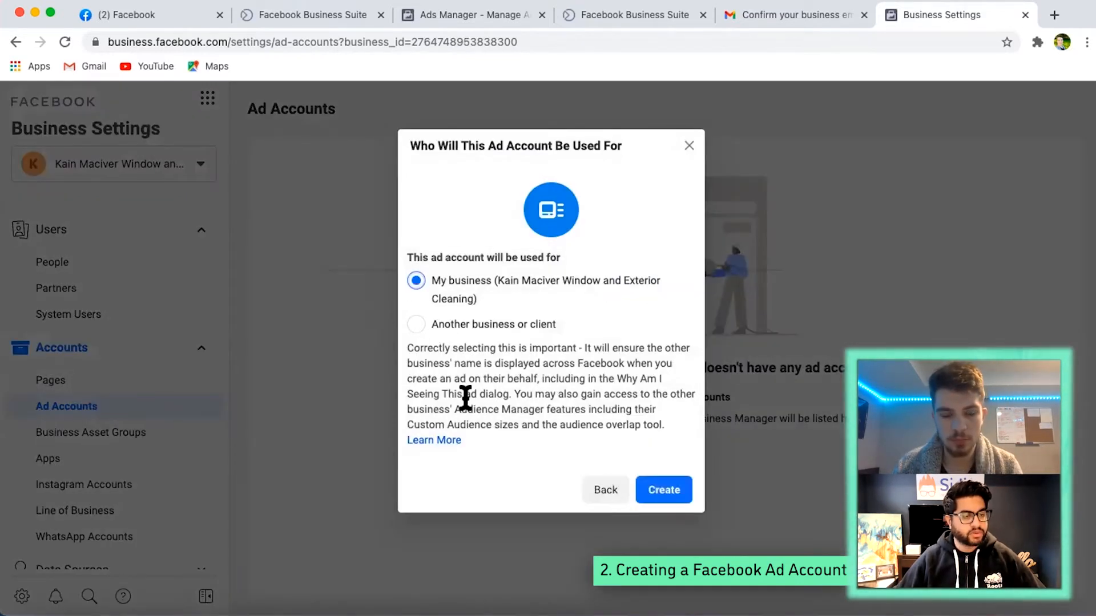
{"action": "left_click", "coordinate": [672, 489]}
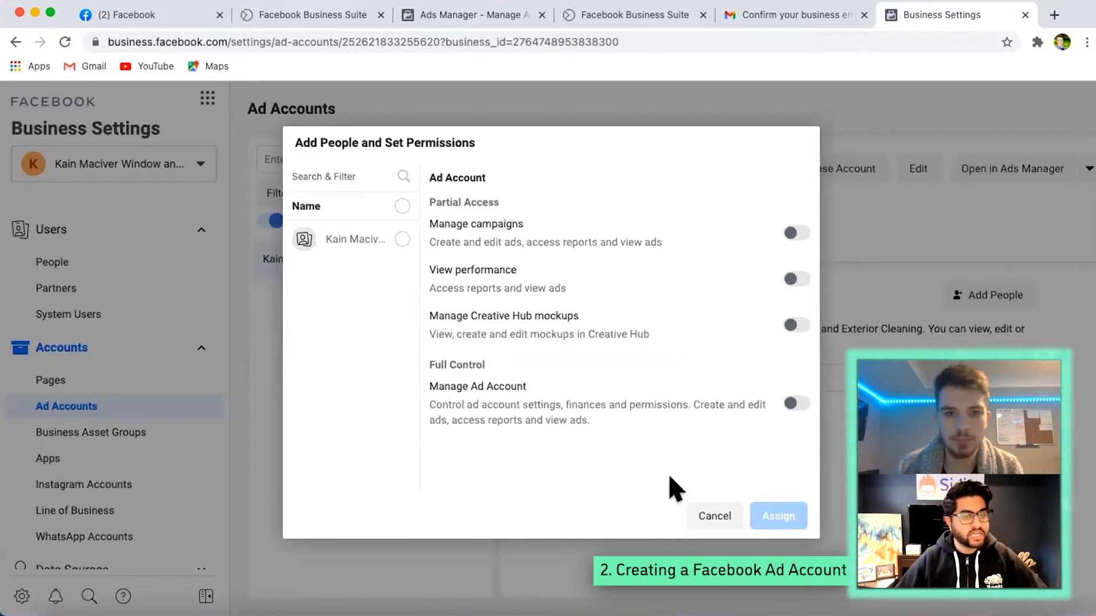
- Assign the listed person to the ad account with full control through the Manage Ad Account permission
{"action": "left_click", "coordinate": [790, 233]}
{"action": "left_click", "coordinate": [391, 239]}
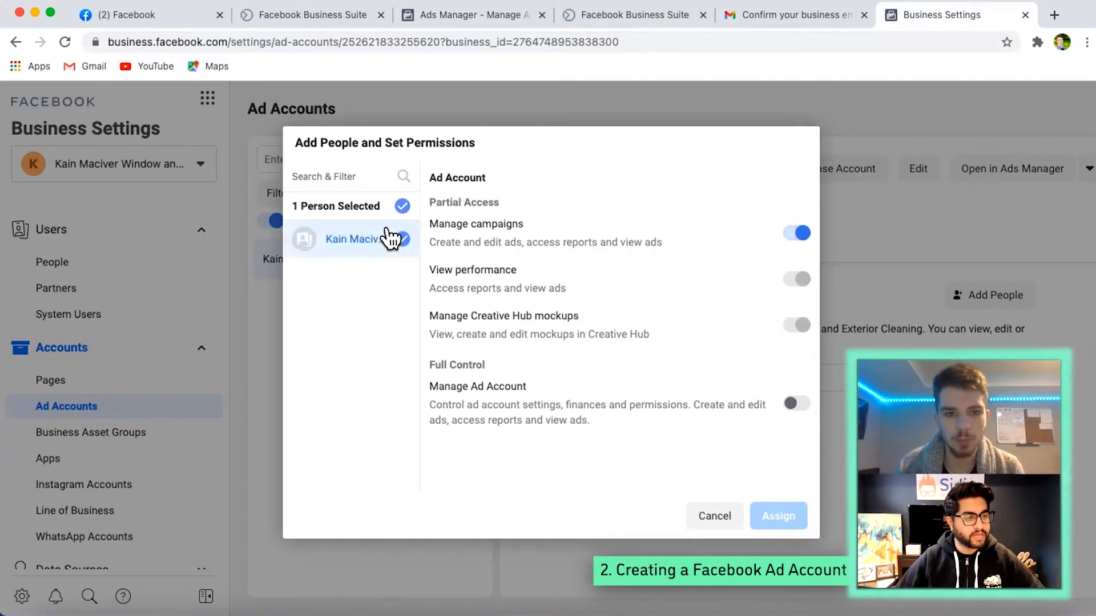
{"action": "left_click", "coordinate": [786, 233]}
{"action": "left_click", "coordinate": [788, 233]}
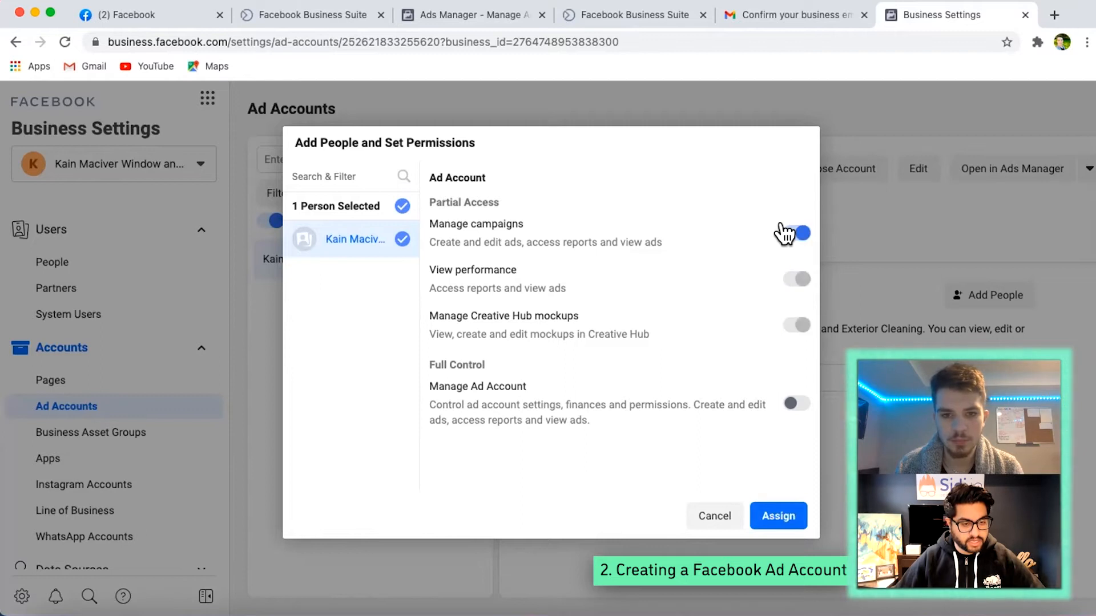
{"action": "left_click", "coordinate": [787, 233]}
{"action": "left_click", "coordinate": [790, 404]}
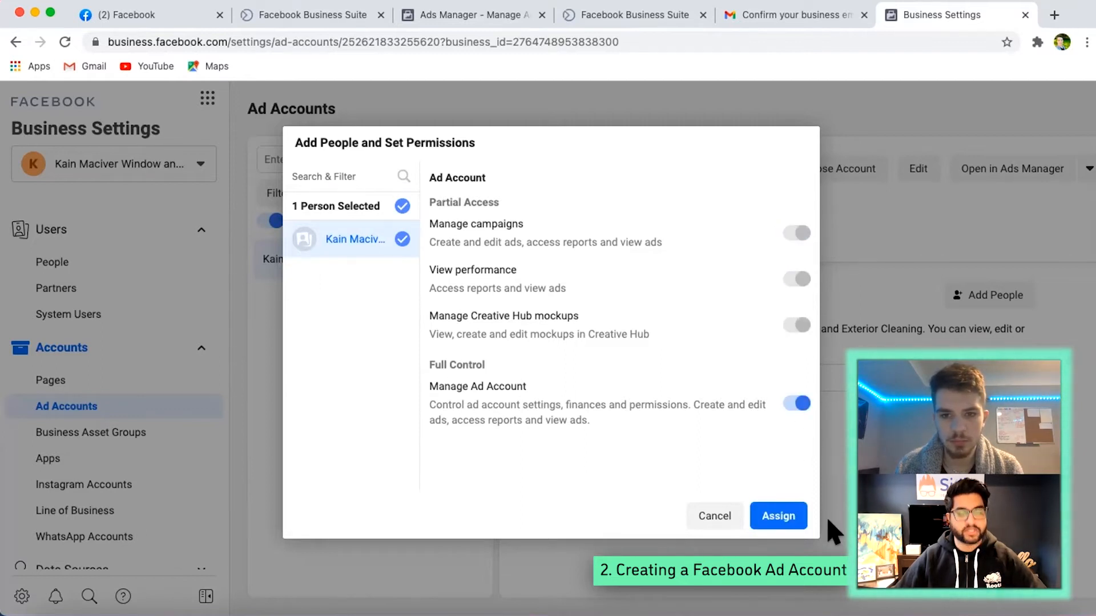
{"action": "left_click", "coordinate": [772, 516]}
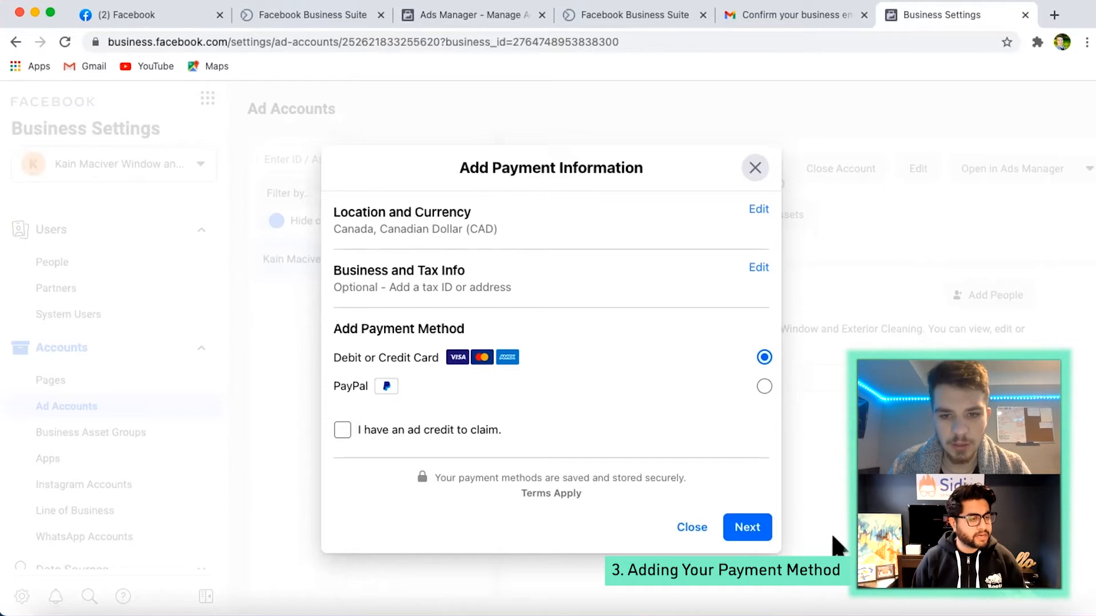
- Proceed with a debit or credit card as the payment method and enter the cardholder's name
{"action": "left_click", "coordinate": [737, 524]}
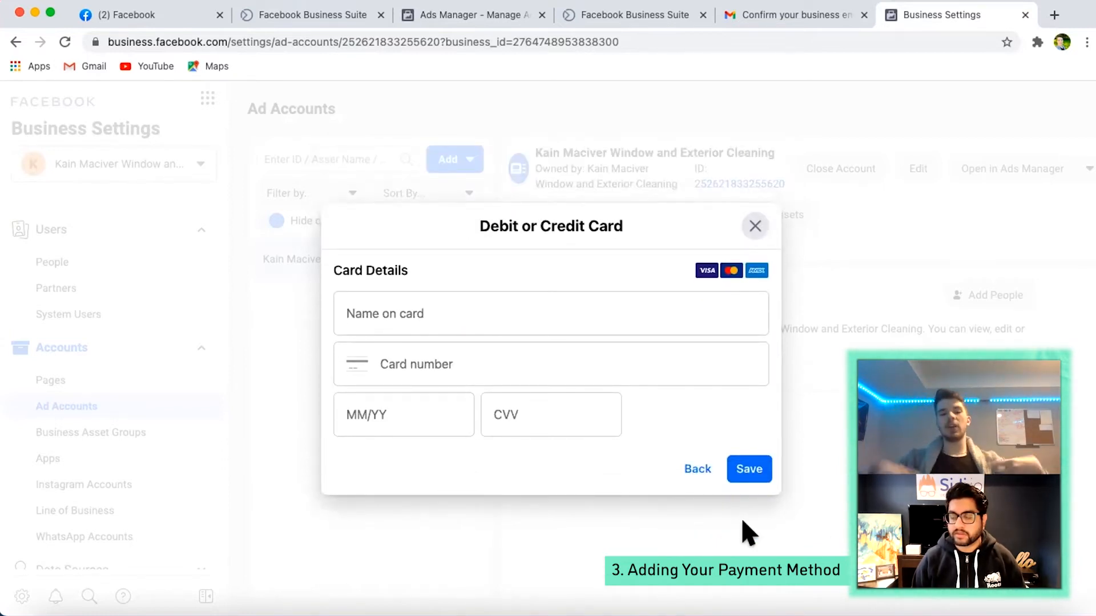
{"action": "left_click", "coordinate": [524, 313]}
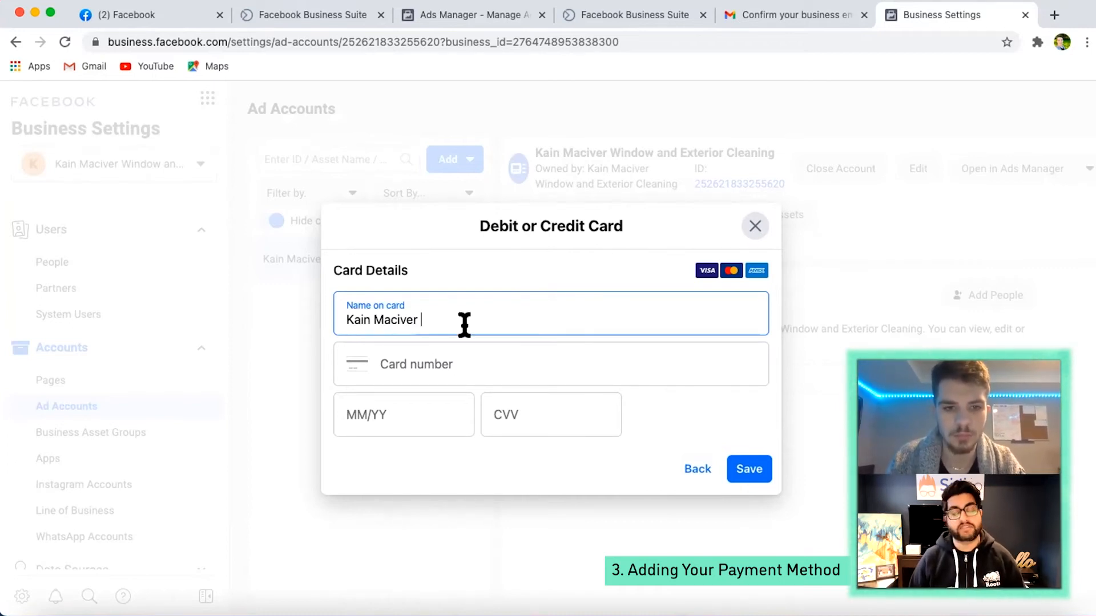
- Enter the card number, expiry date, security code and postal code, and save the card to the ad account
{"action": "left_click", "coordinate": [464, 362]}
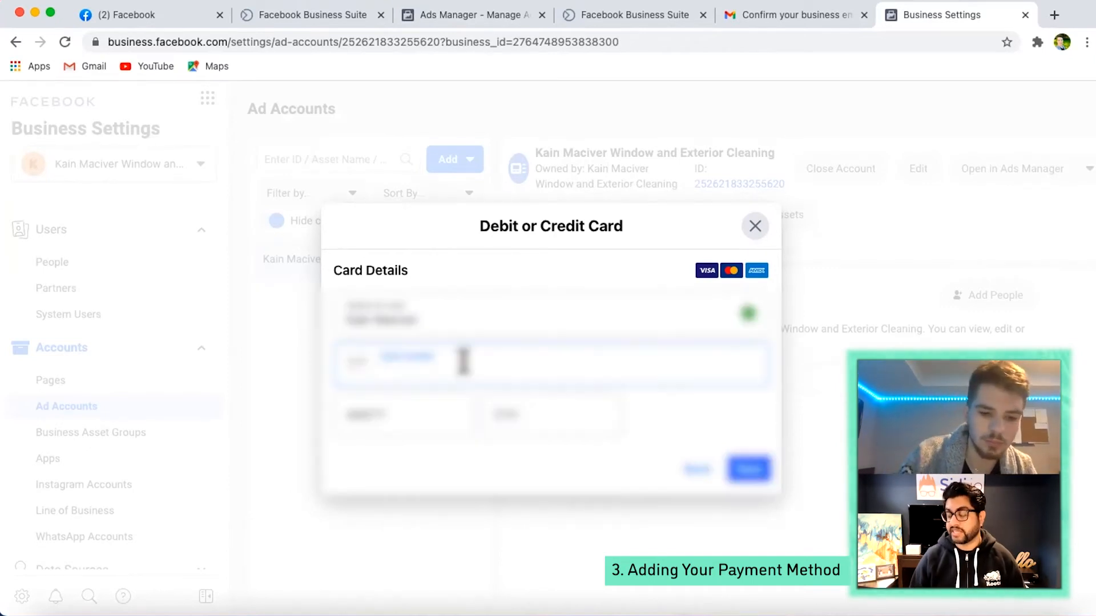
{"action": "type", "text": "**"}
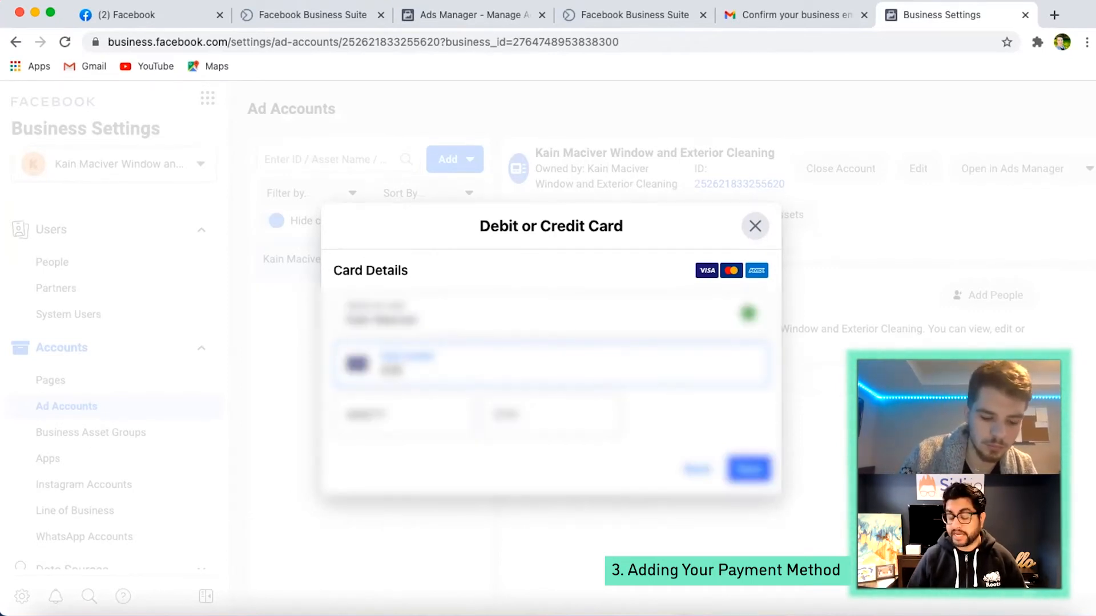
{"action": "key", "text": "BackSpace"}
{"action": "key", "text": "BackSpace"}
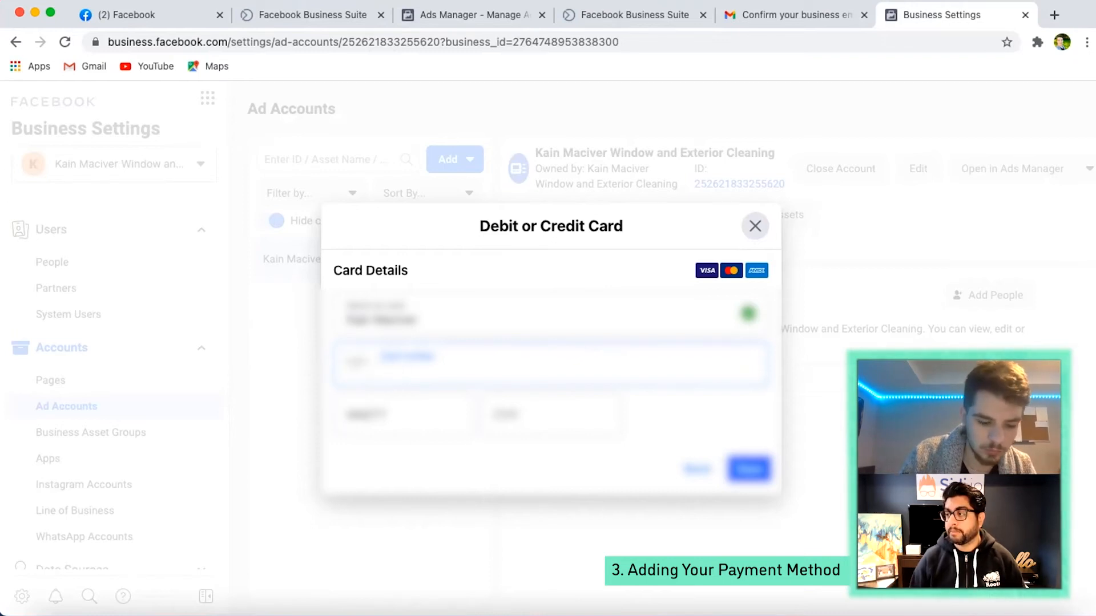
{"action": "type", "text": "*"}
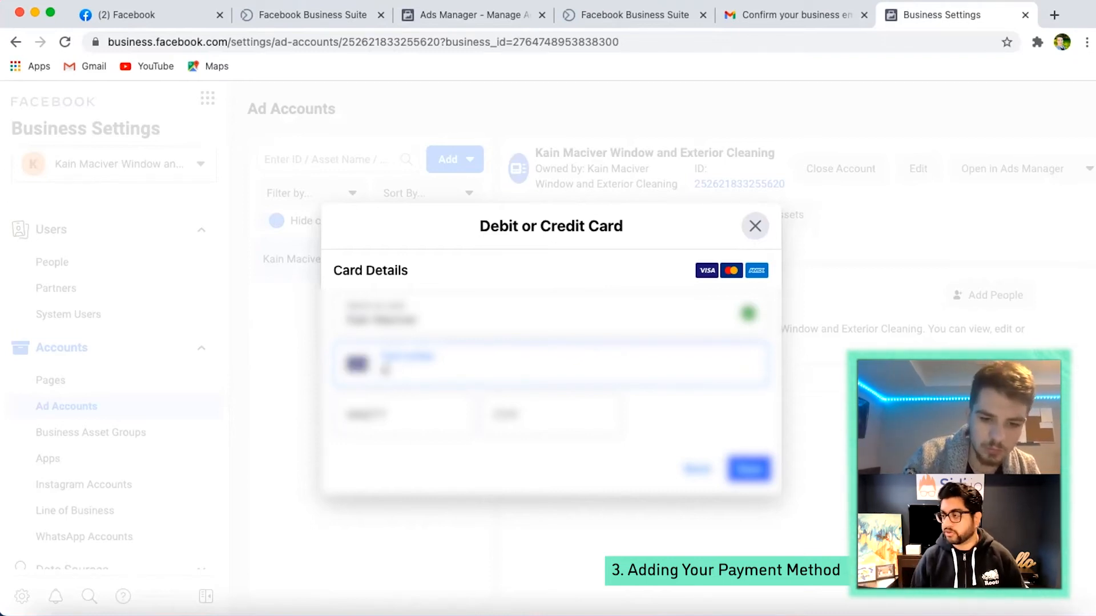
{"action": "type", "text": "**"}
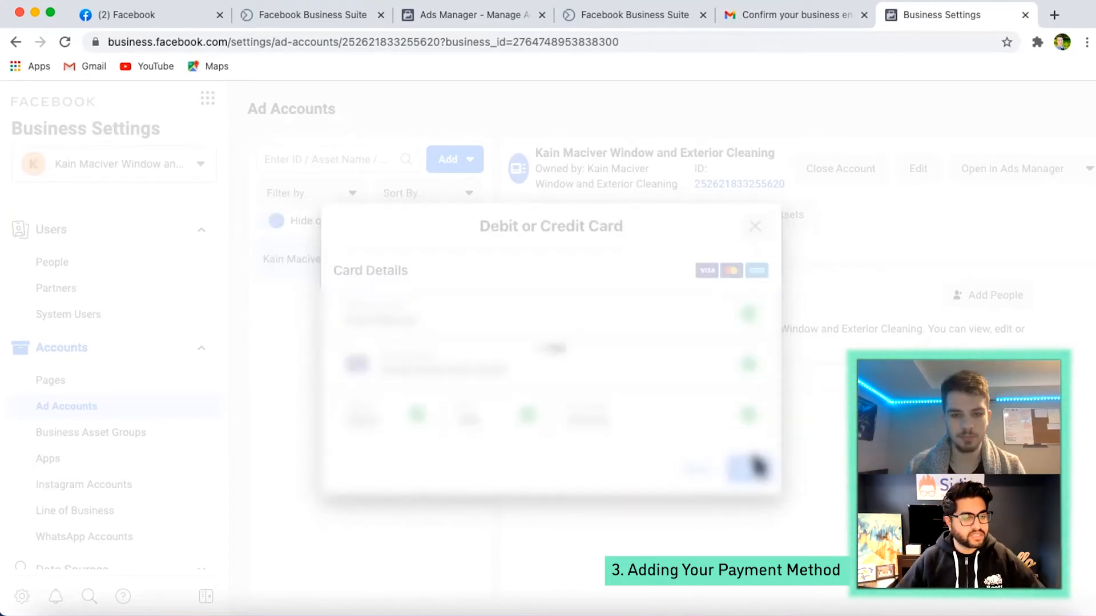
{"action": "left_click", "coordinate": [749, 467]}
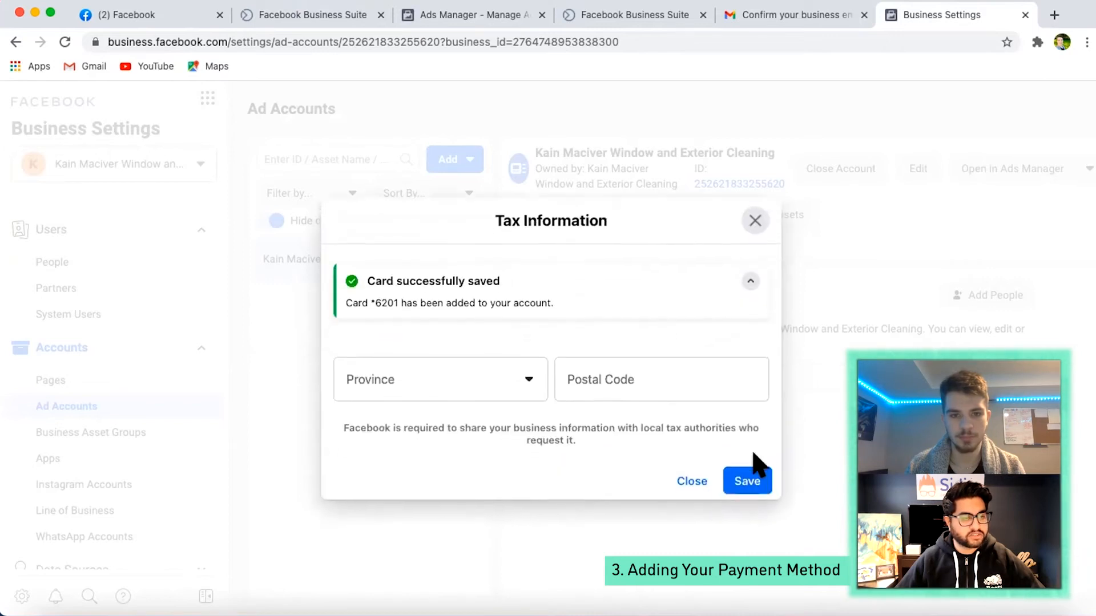
- Choose Ontario as the province in the tax information
{"action": "left_click", "coordinate": [449, 382]}
{"action": "scroll", "coordinate": [463, 491], "scroll_direction": "down", "scroll_amount": 3}
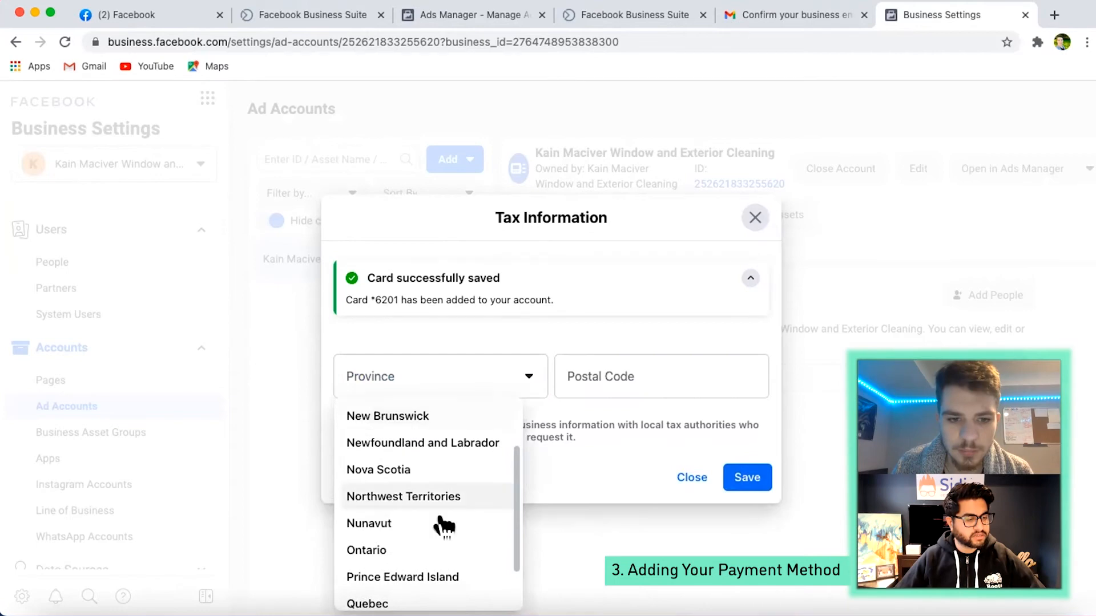
{"action": "left_click", "coordinate": [425, 549]}
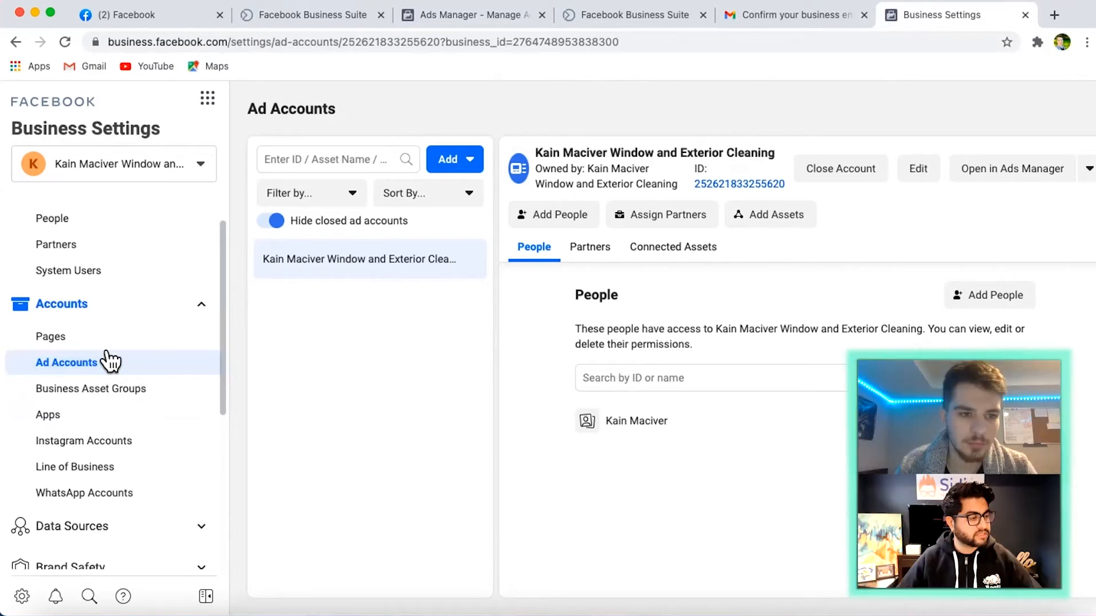
- Start creating a new Page in the business's Pages settings with the Local Business or Place category
{"action": "left_click", "coordinate": [94, 335]}
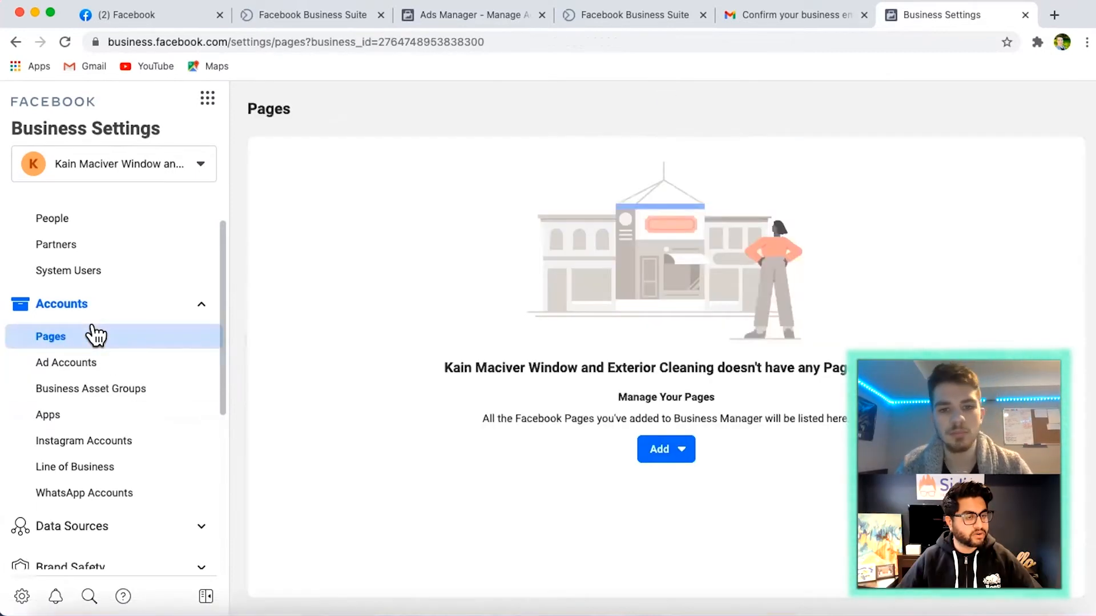
{"action": "left_click", "coordinate": [633, 451]}
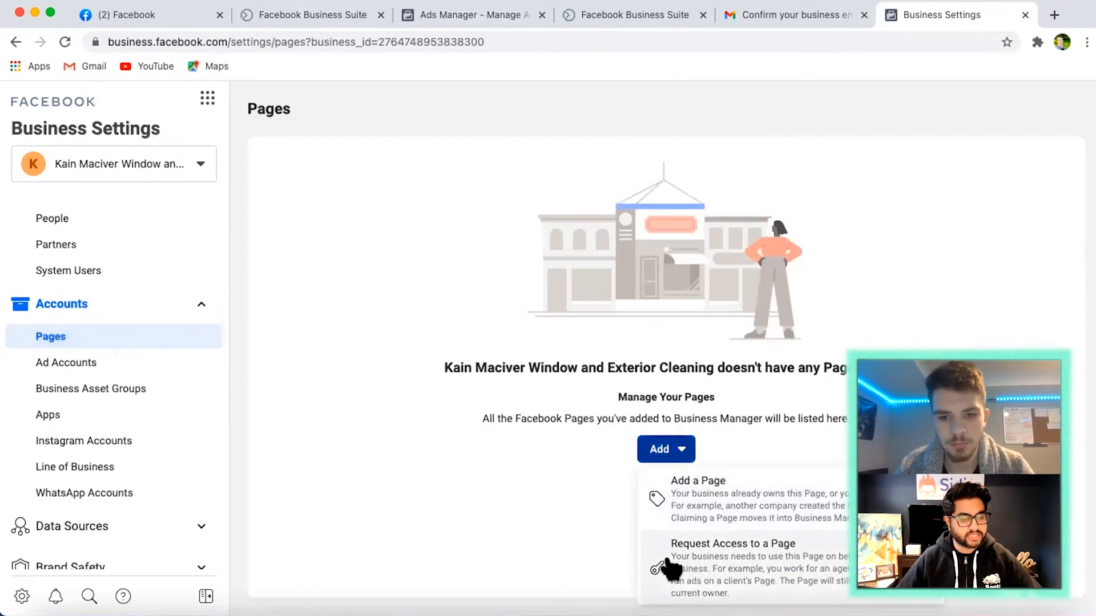
{"action": "scroll", "coordinate": [661, 568], "scroll_direction": "down", "scroll_amount": 2}
{"action": "left_click", "coordinate": [664, 576]}
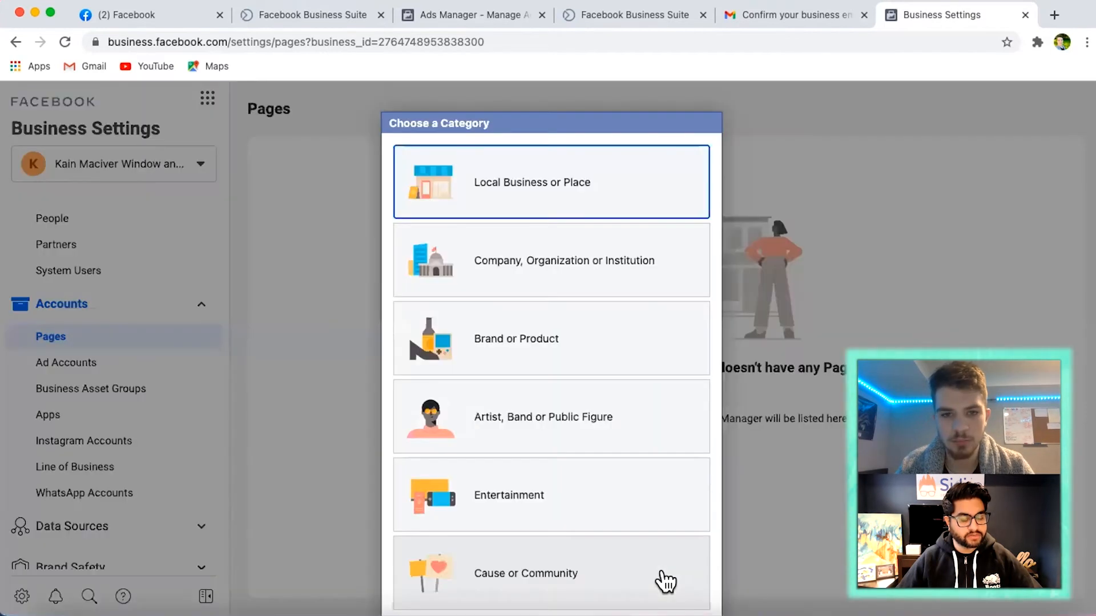
{"action": "scroll", "coordinate": [589, 237], "scroll_direction": "down", "scroll_amount": 2}
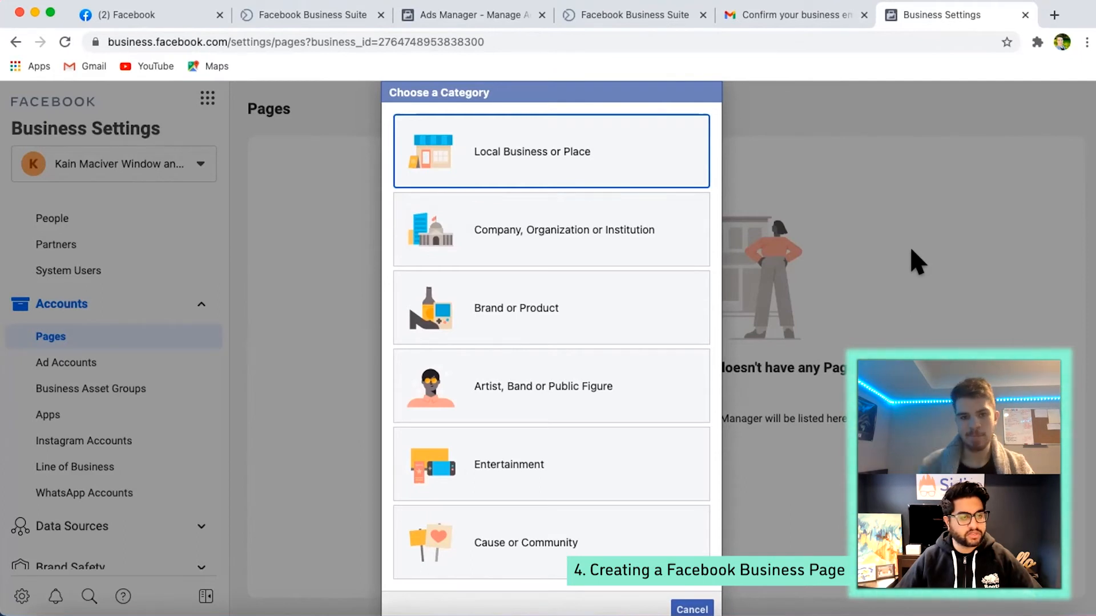
{"action": "left_click", "coordinate": [631, 141]}
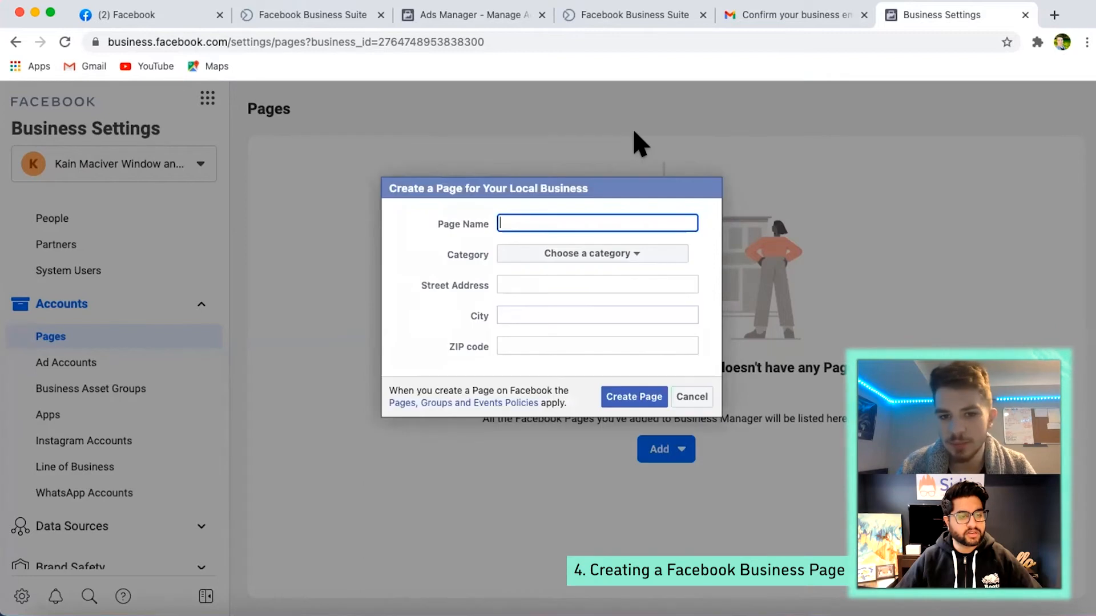
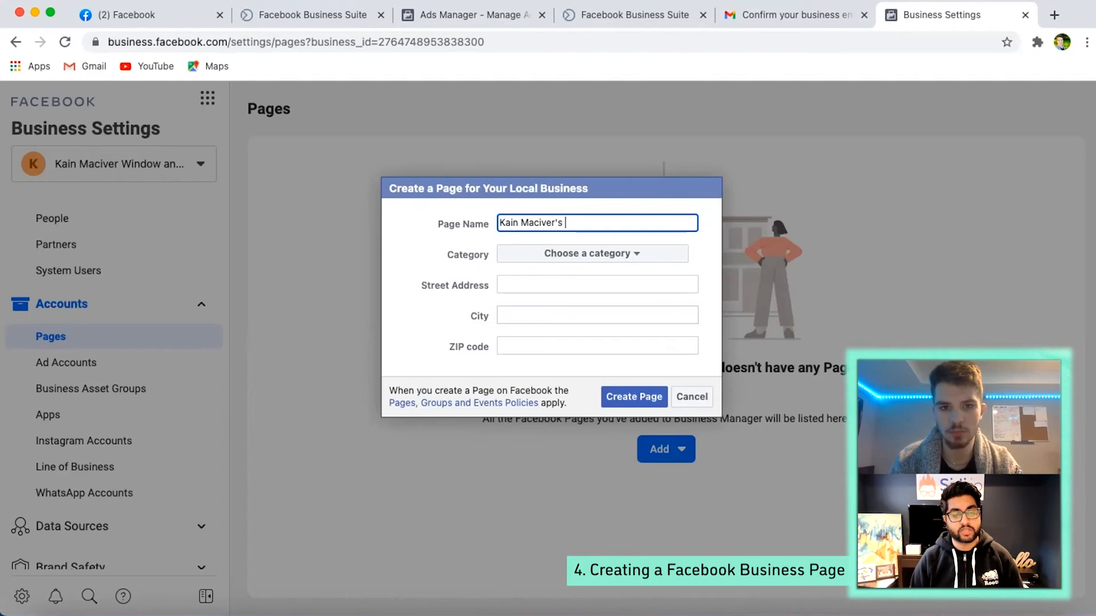
- Enter the Page name as the owner's full name in possessive form followed by "Window and Exterior Cl"
{"action": "type", "text": "Window and Exterior Cl"}
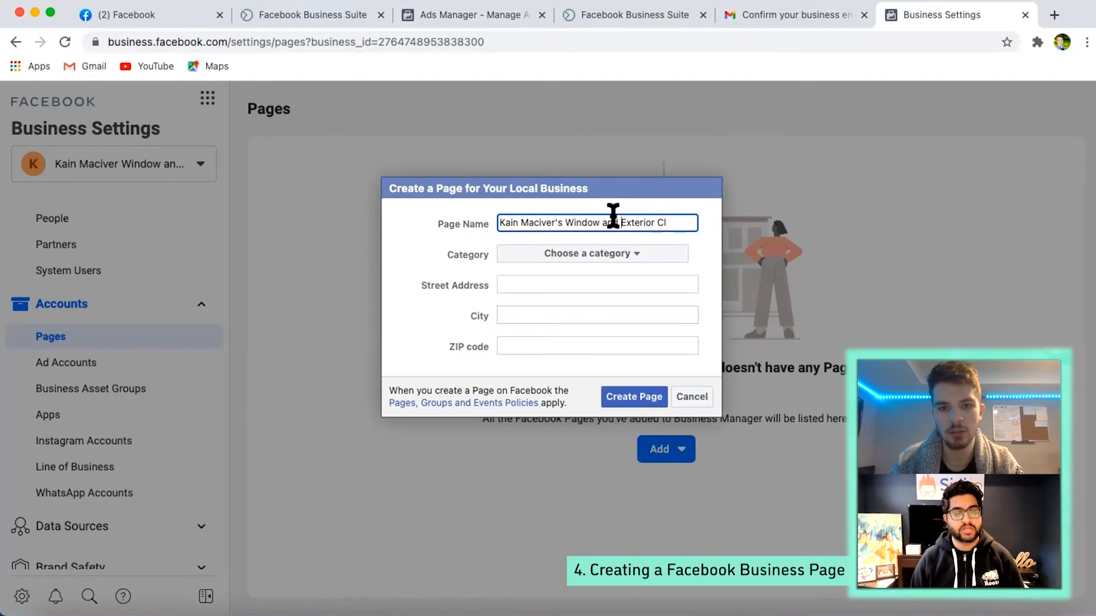
- Replace "and" with "&" in the Page name and complete its ending so it reads "Window & Exterior Cleaning" after the owner's name
{"action": "key", "text": "BackSpace"}
{"action": "key", "text": "BackSpace"}
{"action": "key", "text": "BackSpace"}
{"action": "key", "text": "BackSpace"}
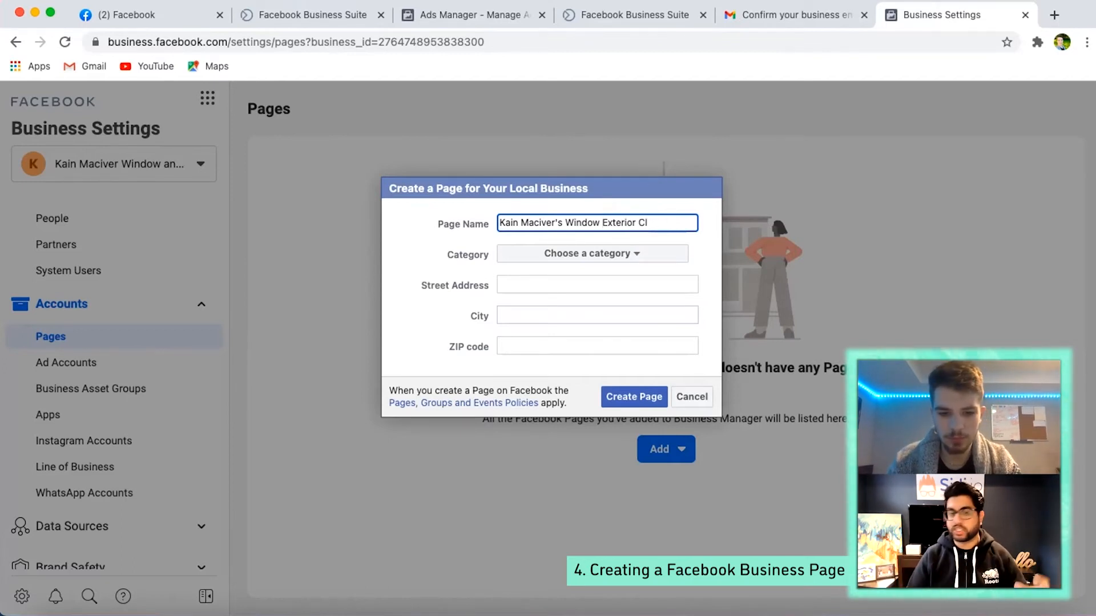
{"action": "key", "text": "BackSpace"}
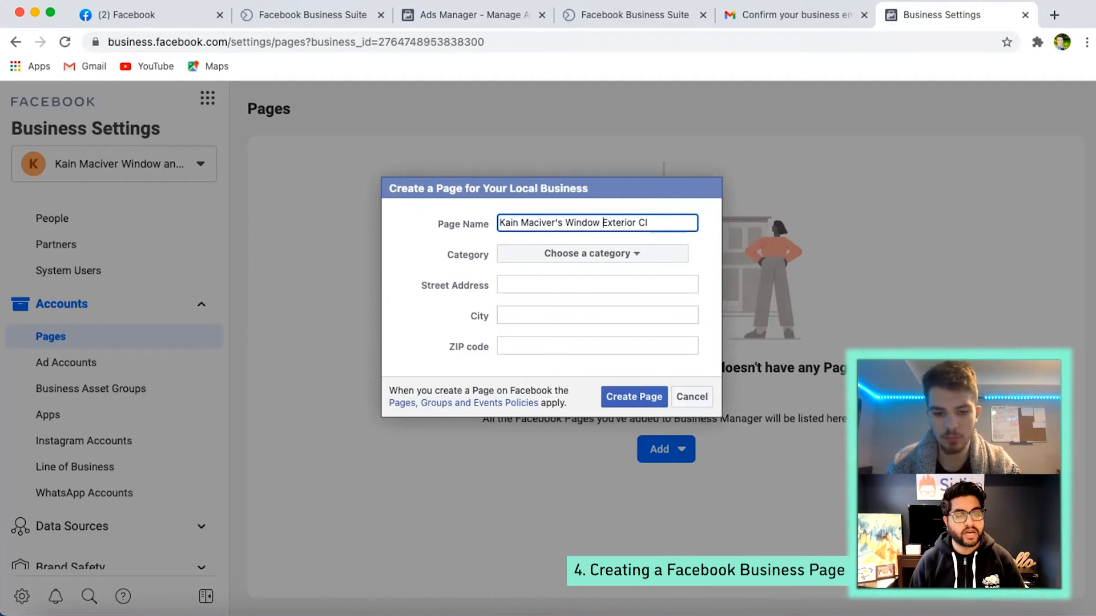
{"action": "type", "text": "&"}
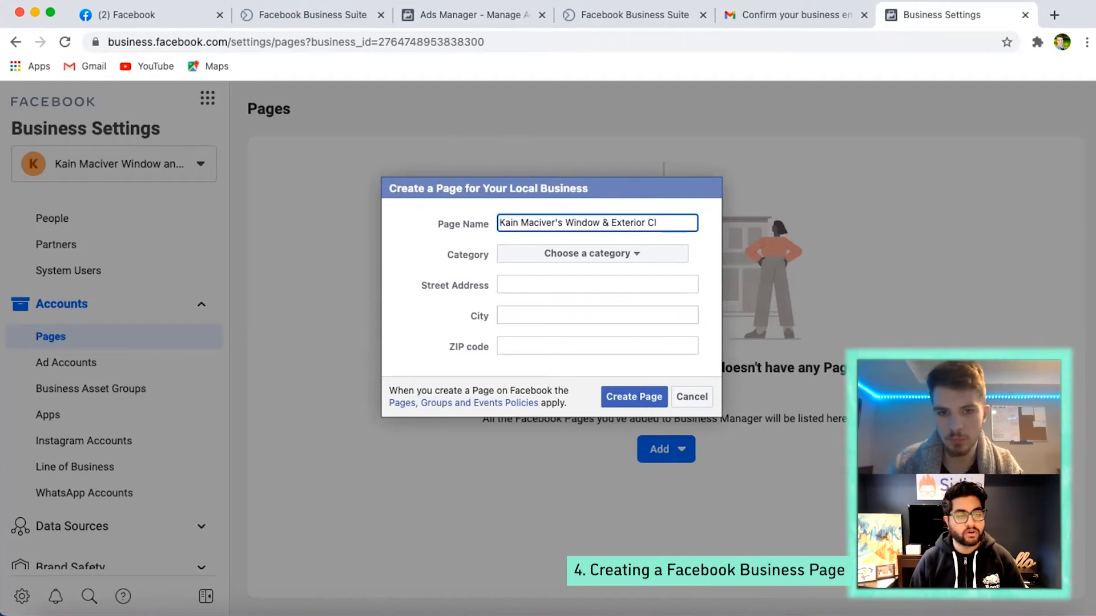
{"action": "left_click", "coordinate": [604, 222]}
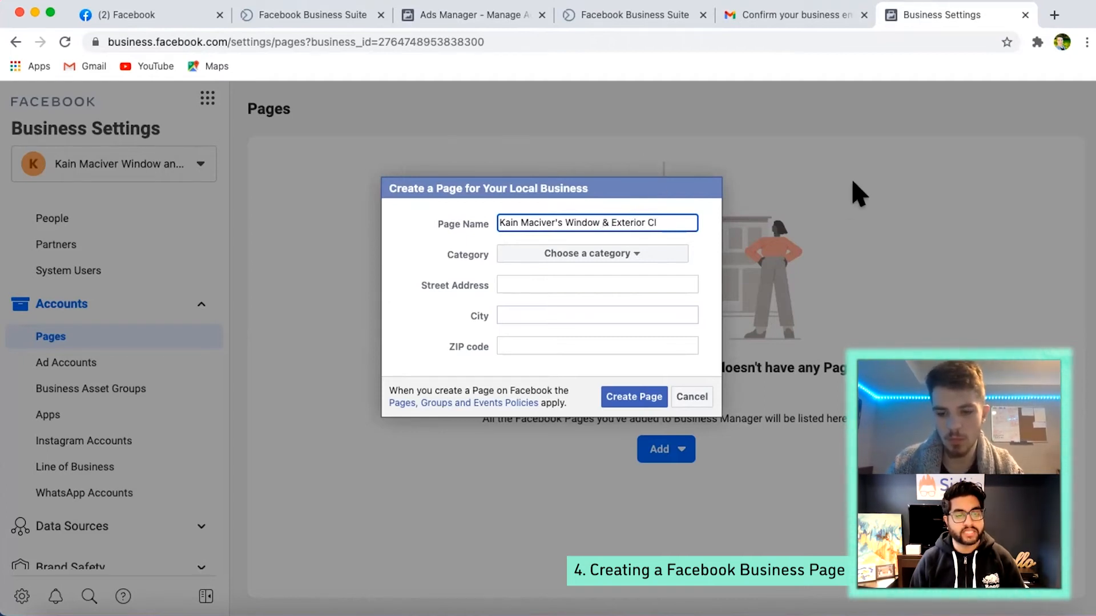
{"action": "key", "text": "BackSpace"}
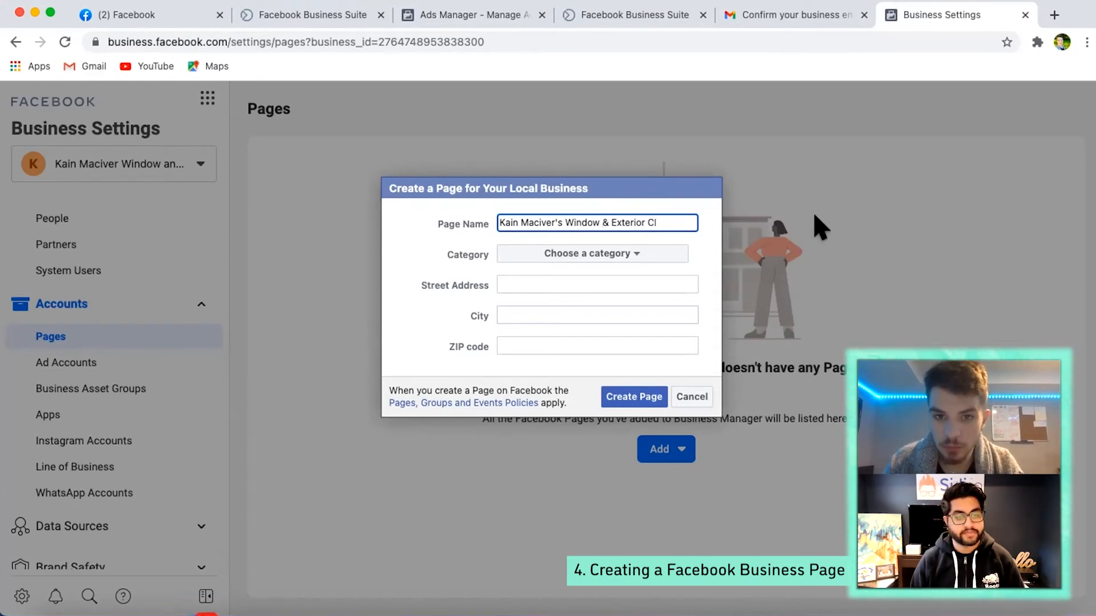
{"action": "key", "text": "BackSpace"}
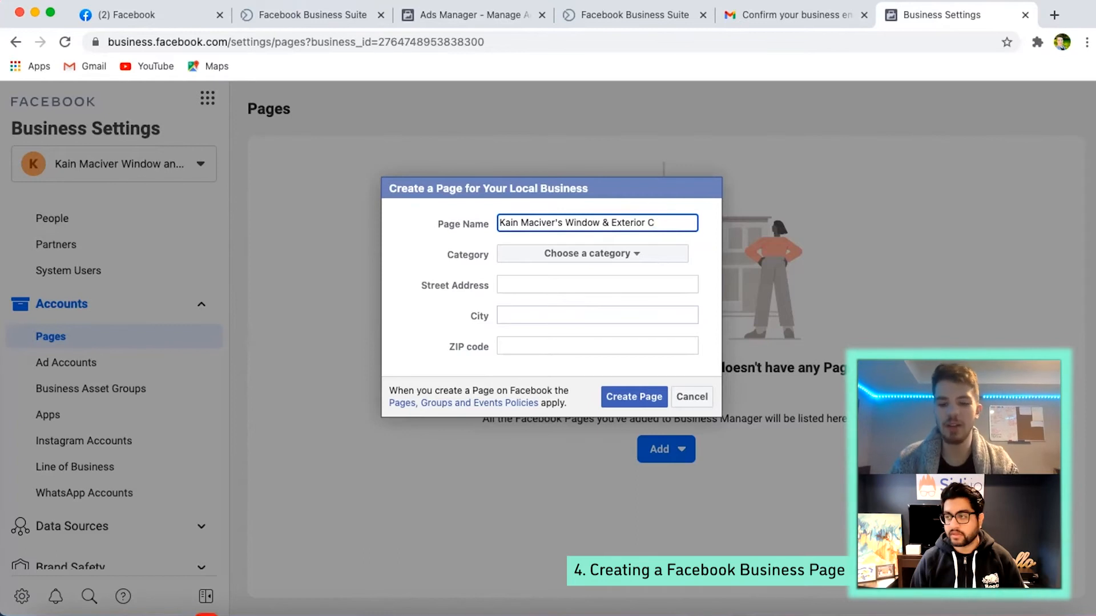
{"action": "type", "text": "Cle"}
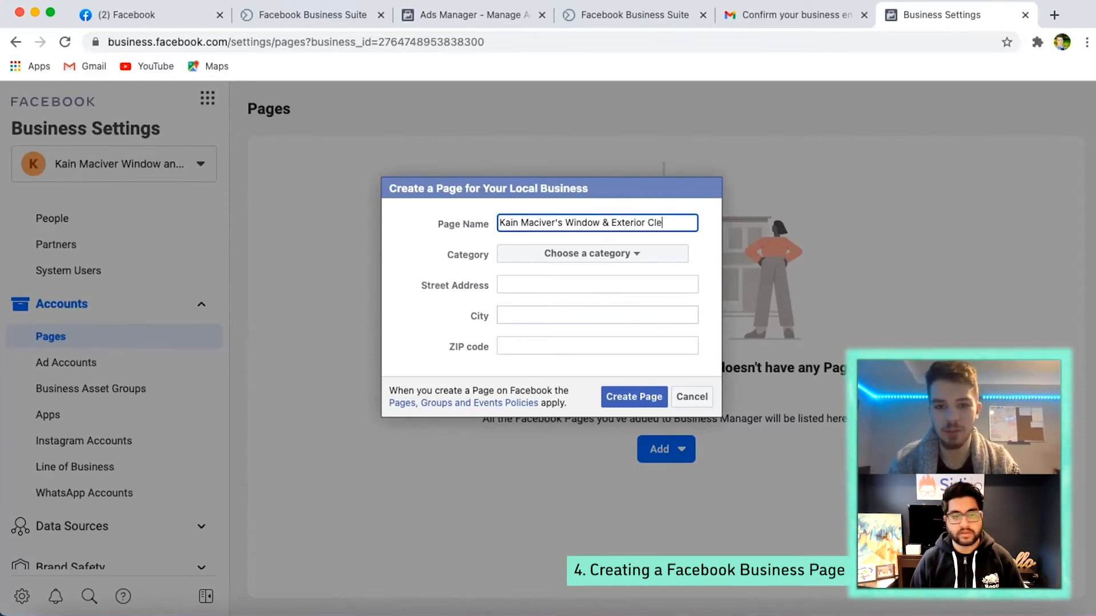
{"action": "type", "text": "aning"}
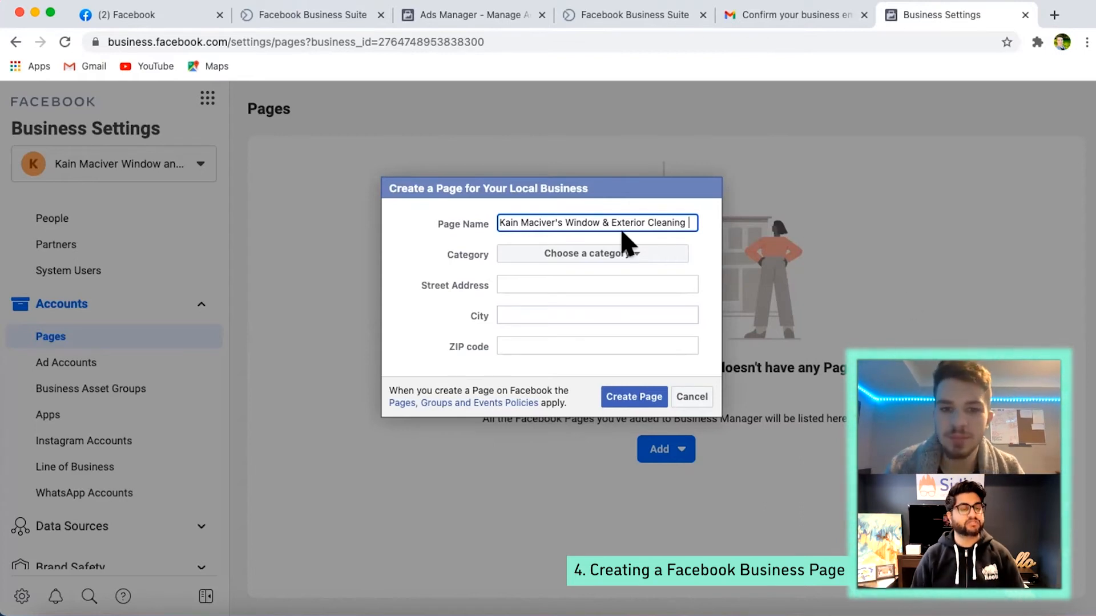
- Set the new Page's category to Home Improvement
{"action": "left_click", "coordinate": [617, 251]}
{"action": "scroll", "coordinate": [613, 281], "scroll_direction": "down", "scroll_amount": 8}
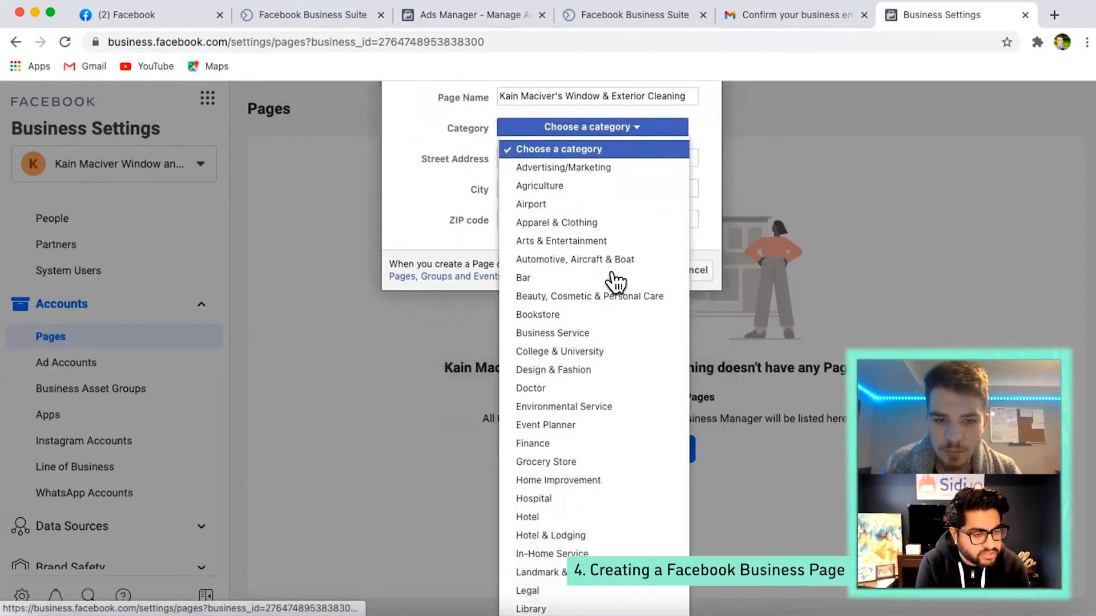
{"action": "scroll", "coordinate": [616, 280], "scroll_direction": "down", "scroll_amount": 4}
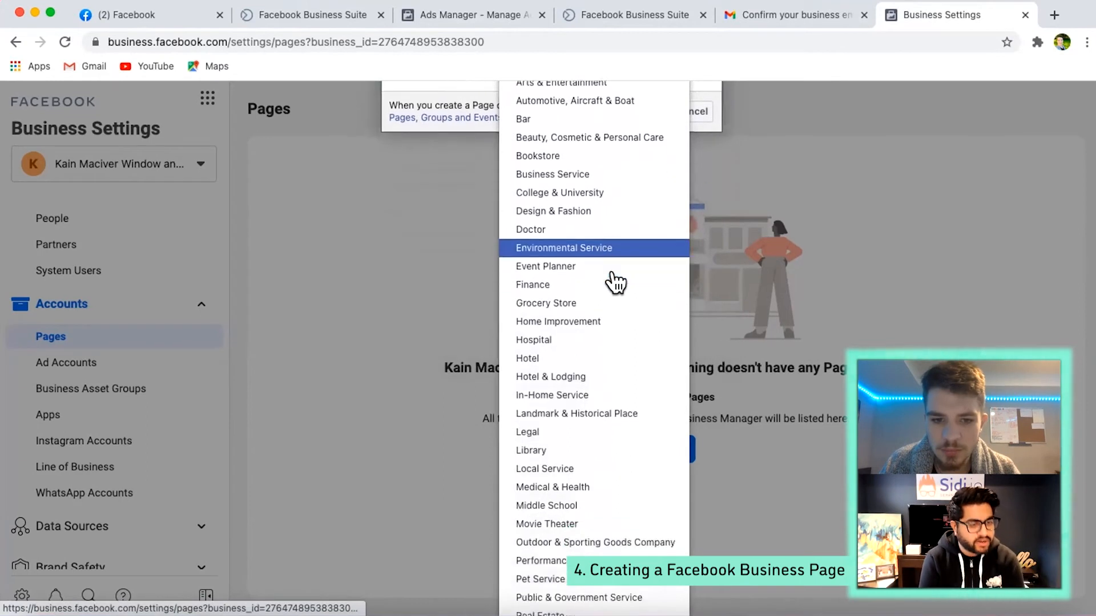
{"action": "scroll", "coordinate": [615, 281], "scroll_direction": "down", "scroll_amount": 5}
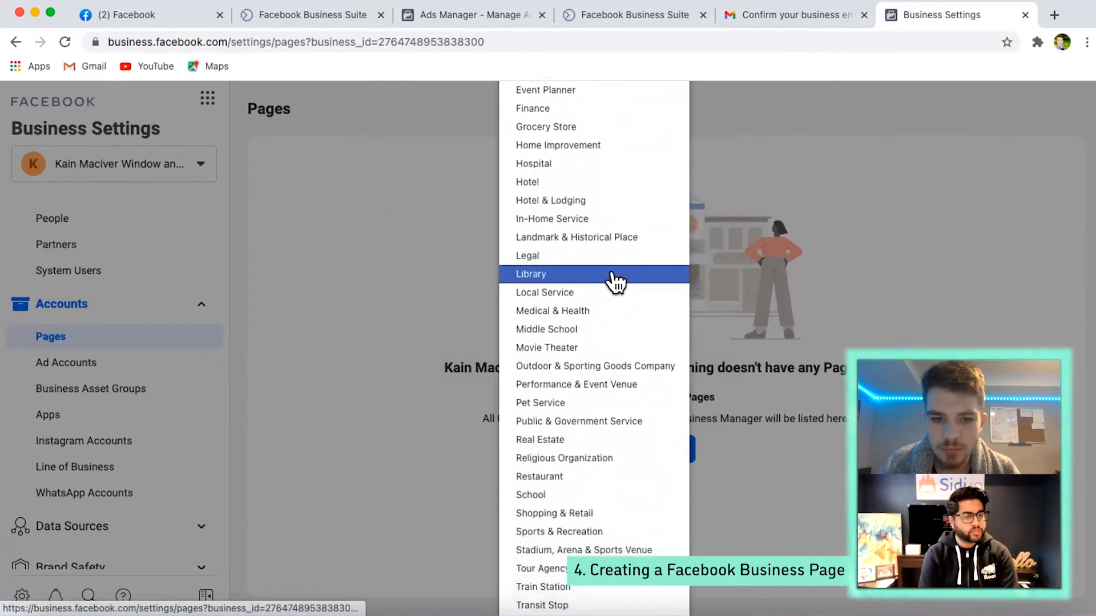
{"action": "scroll", "coordinate": [615, 281], "scroll_direction": "up", "scroll_amount": 6}
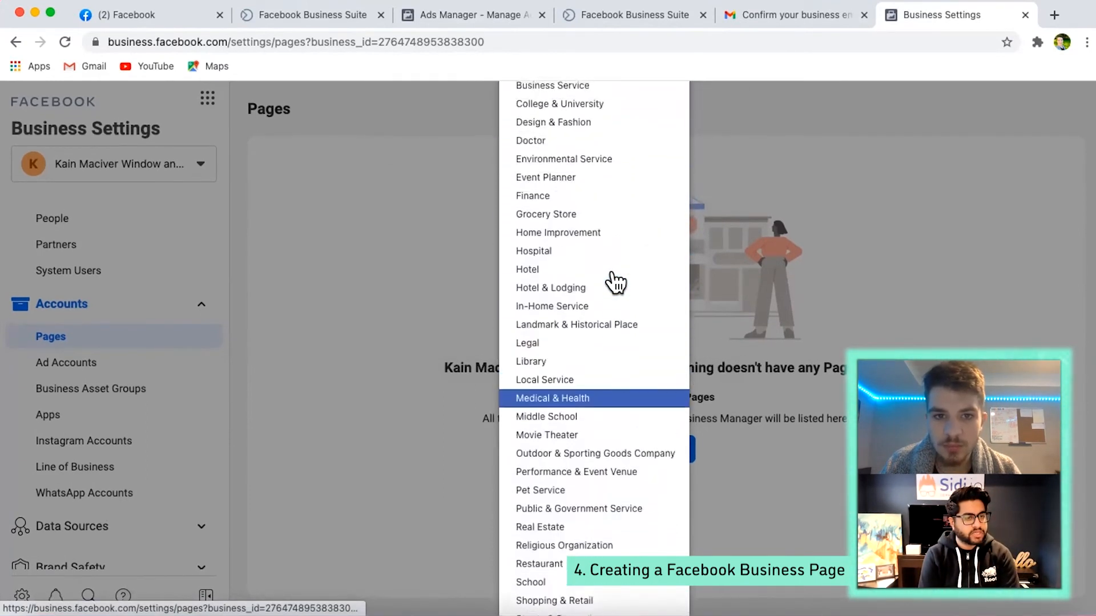
{"action": "scroll", "coordinate": [615, 281], "scroll_direction": "up", "scroll_amount": 2}
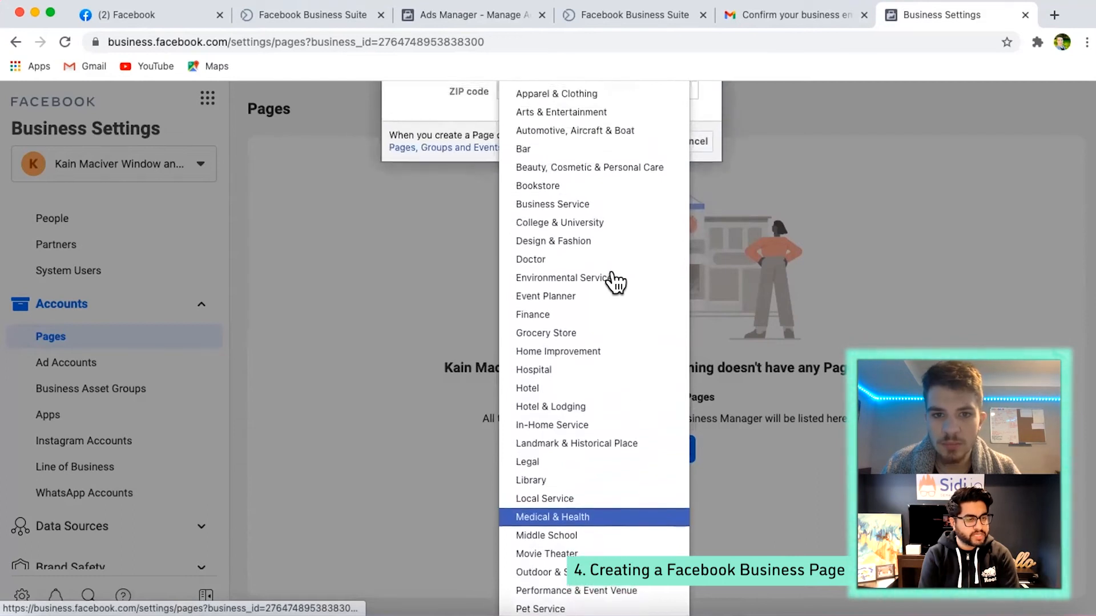
{"action": "scroll", "coordinate": [616, 281], "scroll_direction": "up", "scroll_amount": 3}
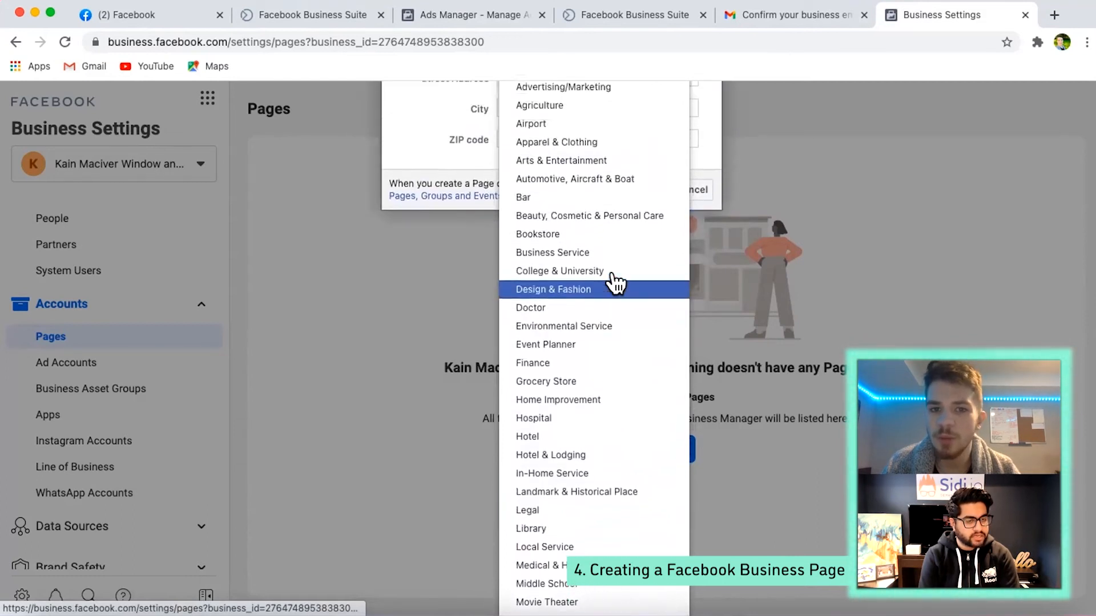
{"action": "scroll", "coordinate": [615, 282], "scroll_direction": "up", "scroll_amount": 1}
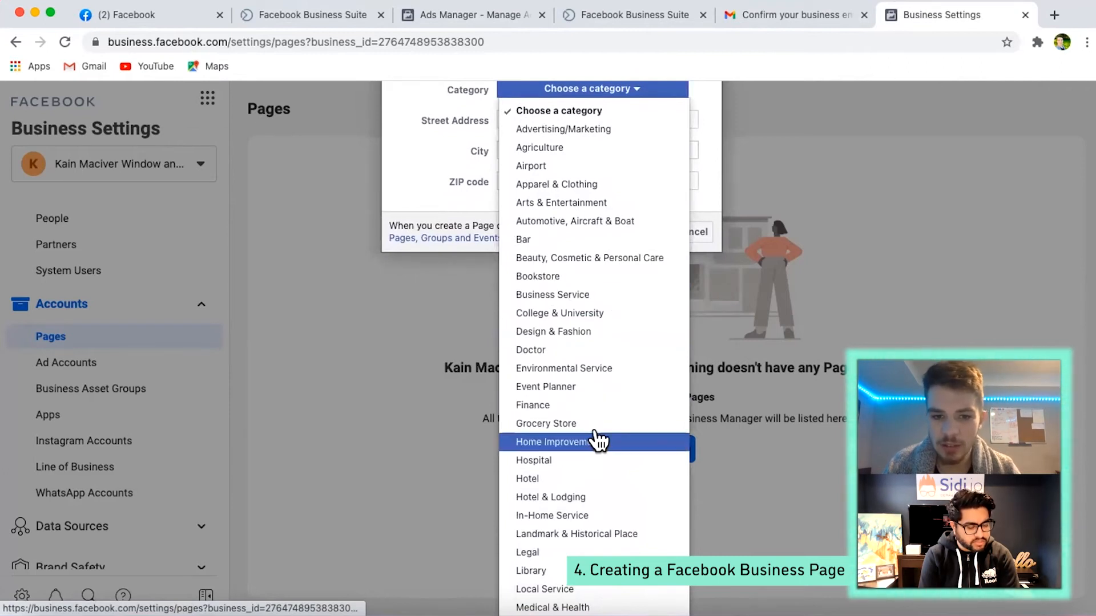
{"action": "scroll", "coordinate": [597, 439], "scroll_direction": "down", "scroll_amount": 10}
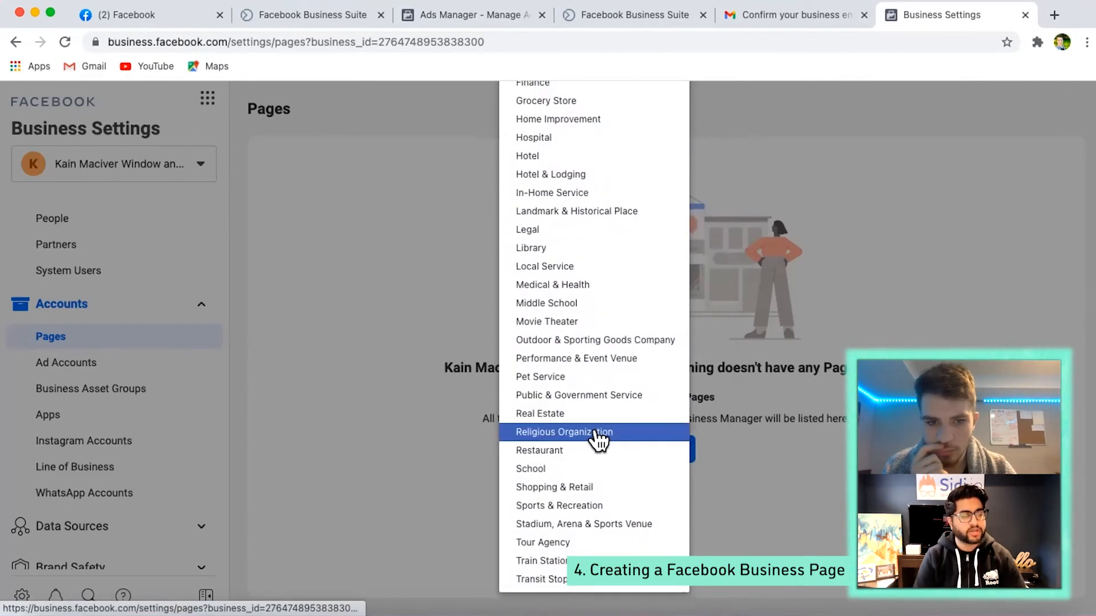
{"action": "scroll", "coordinate": [596, 440], "scroll_direction": "up", "scroll_amount": 4}
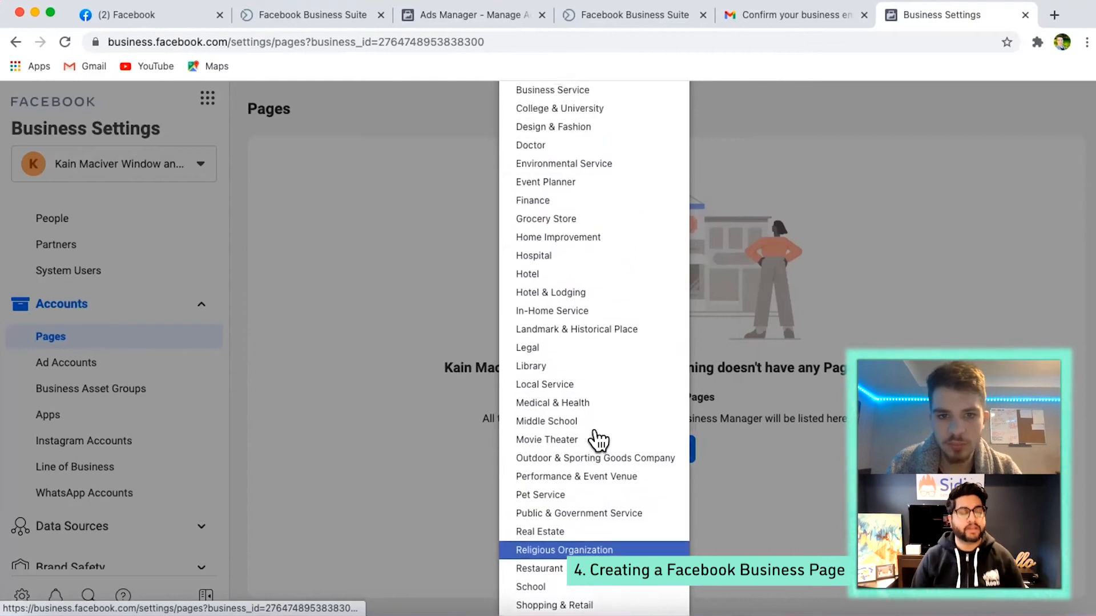
{"action": "left_click", "coordinate": [573, 236]}
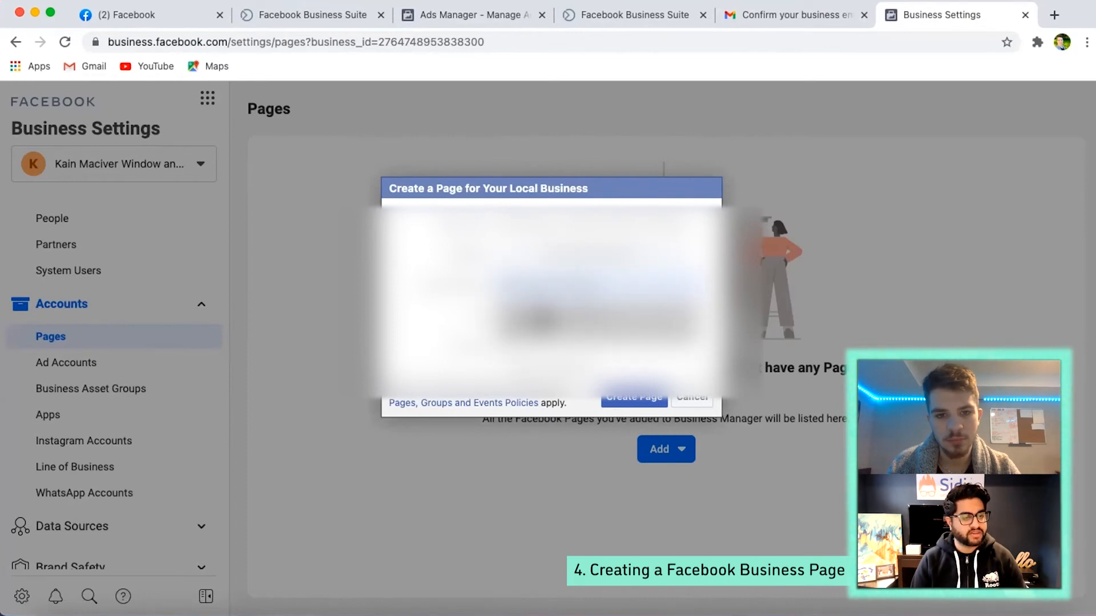
- Fill in the business's street address, city and ZIP code details and create the Page
{"action": "left_click", "coordinate": [542, 317]}
{"action": "left_click_drag", "start_coordinate": [549, 340], "coordinate": [379, 349]}
{"action": "key", "text": "BackSpace"}
{"action": "left_click", "coordinate": [616, 397]}
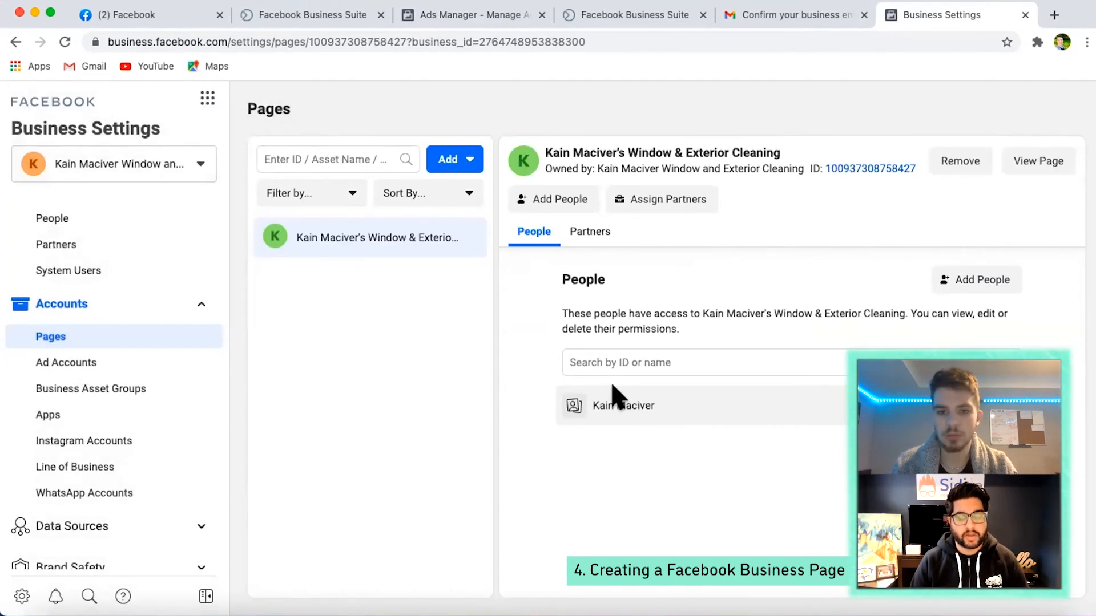
- Open the new Page's settings and unpublish it under Page Visibility, giving "The Page isn't finished yet" as the reason
{"action": "left_click", "coordinate": [1022, 163]}
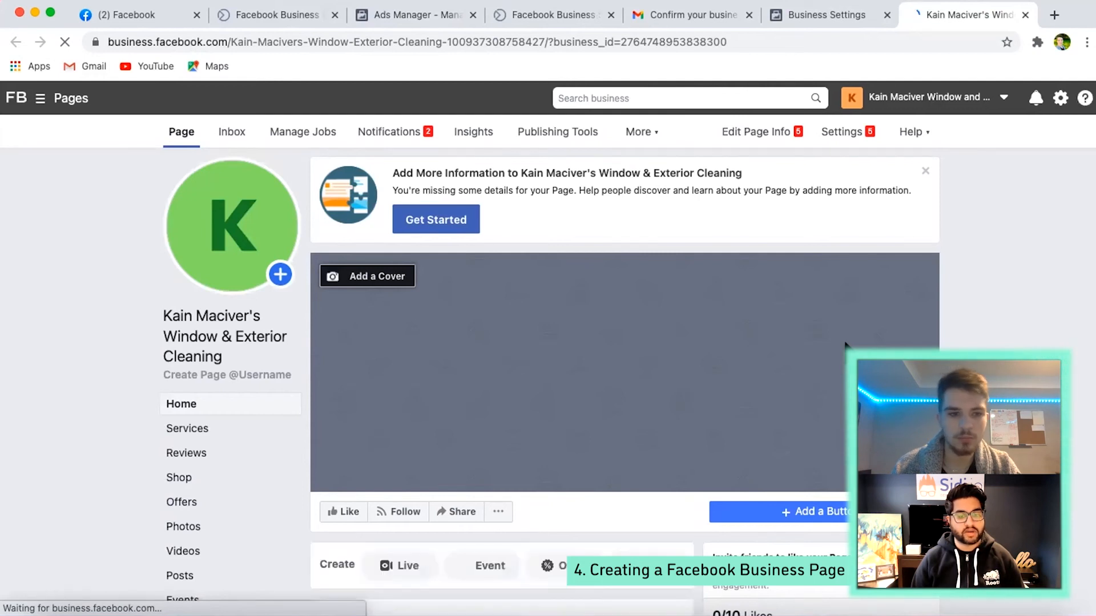
{"action": "left_click", "coordinate": [833, 131]}
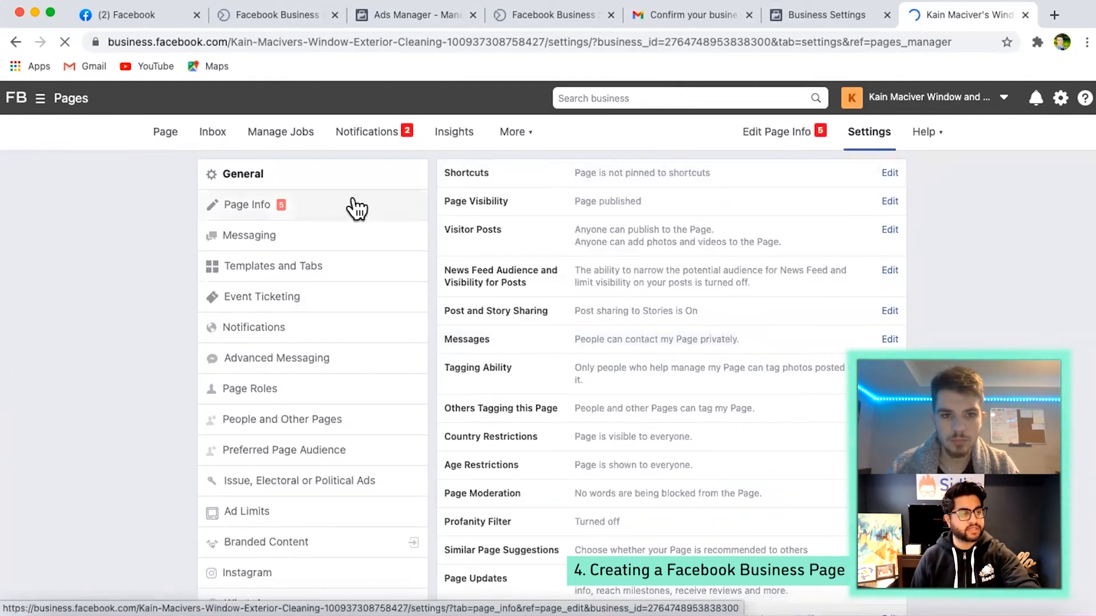
{"action": "left_click", "coordinate": [502, 202]}
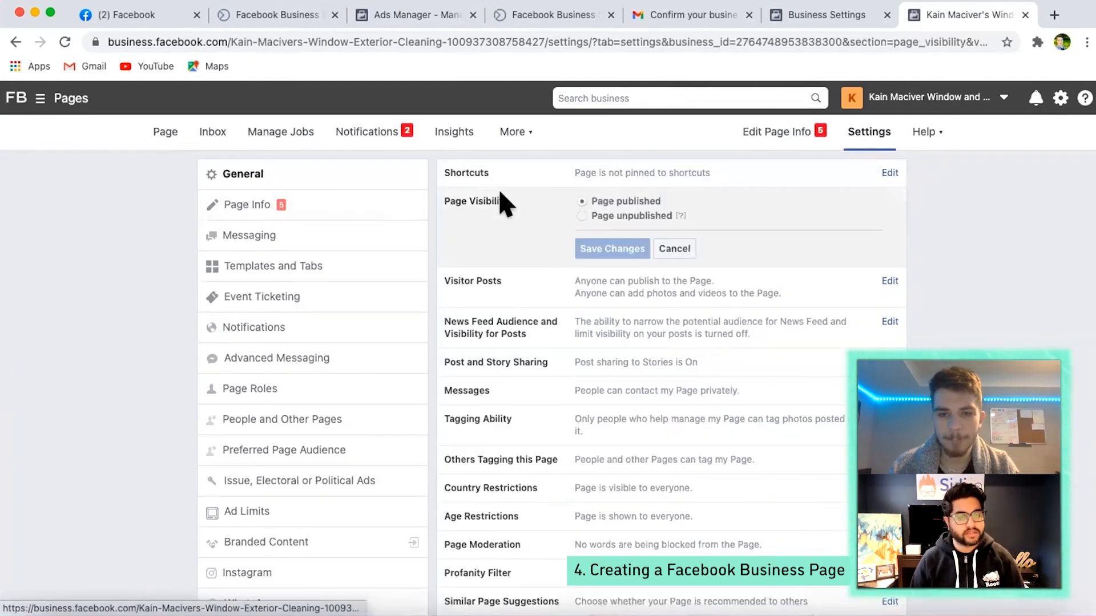
{"action": "left_click", "coordinate": [581, 215]}
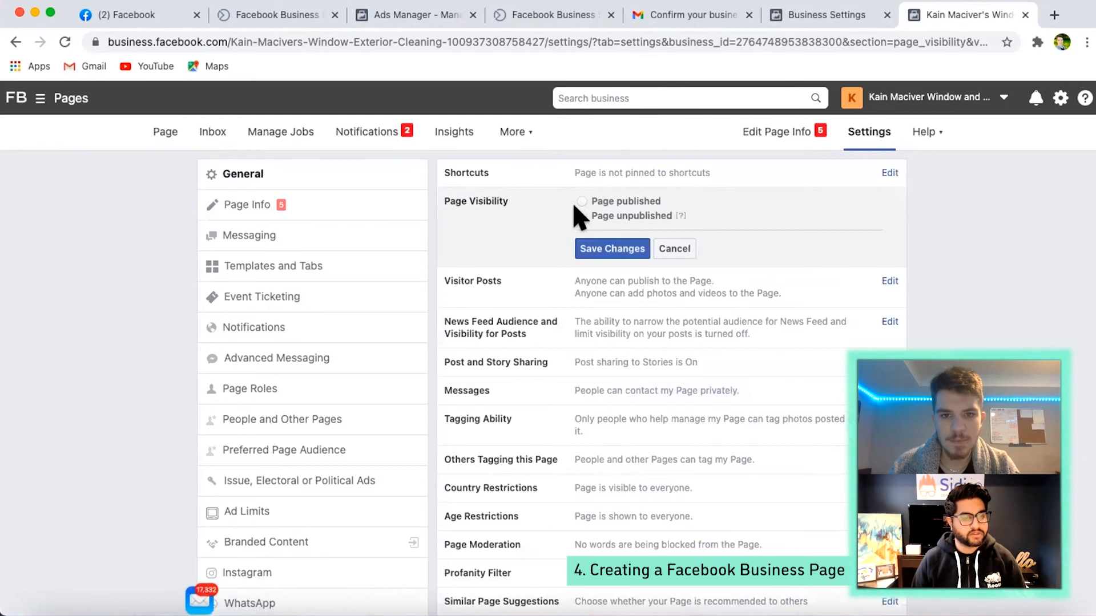
{"action": "left_click", "coordinate": [582, 242]}
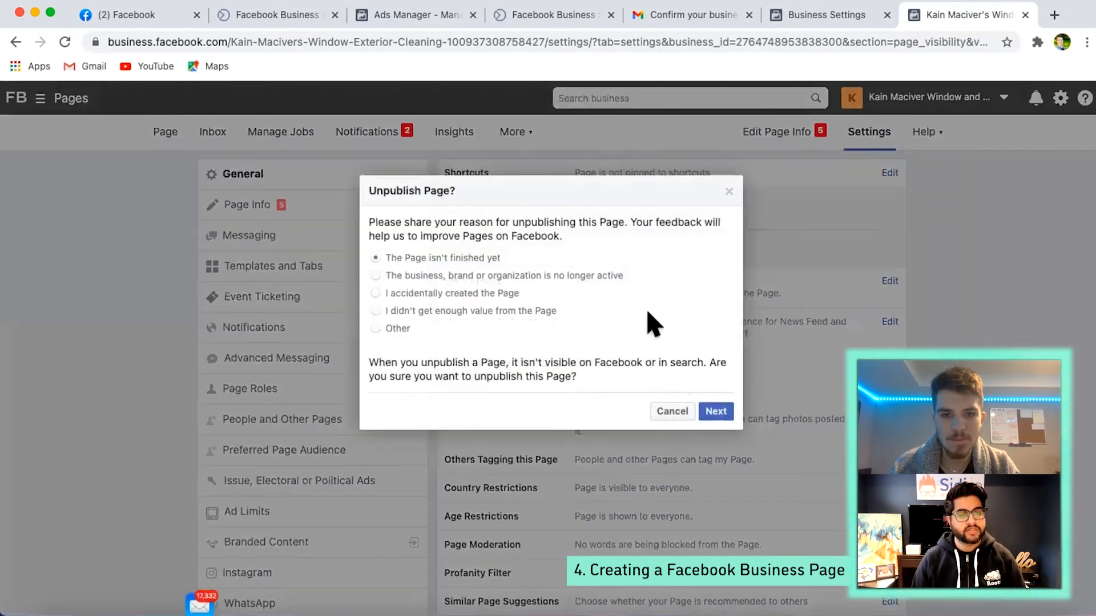
{"action": "left_click", "coordinate": [704, 412]}
{"action": "left_click", "coordinate": [706, 409]}
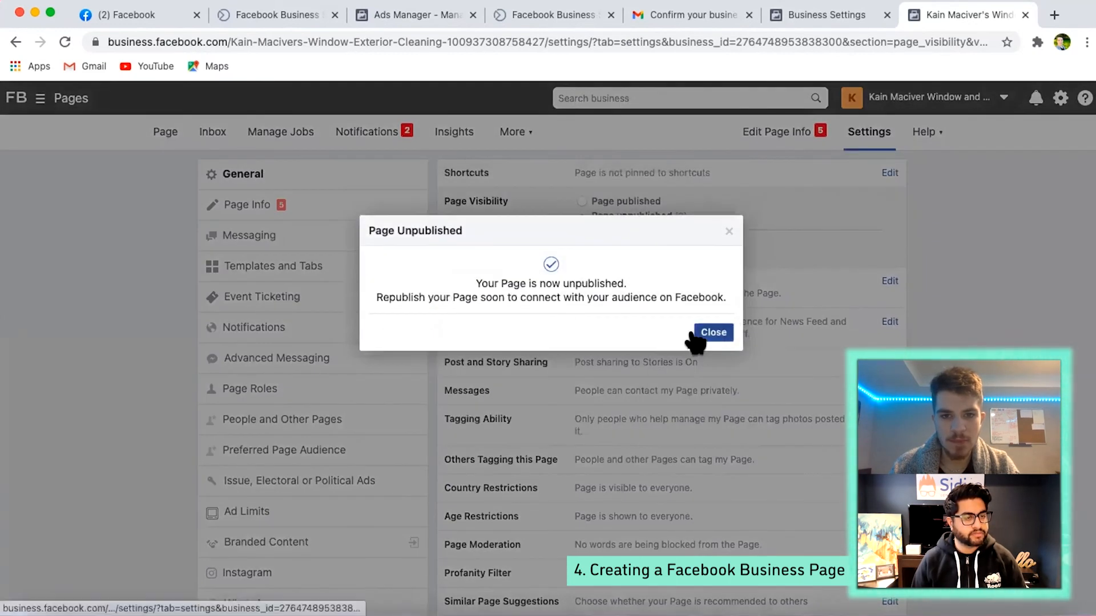
{"action": "left_click", "coordinate": [697, 337]}
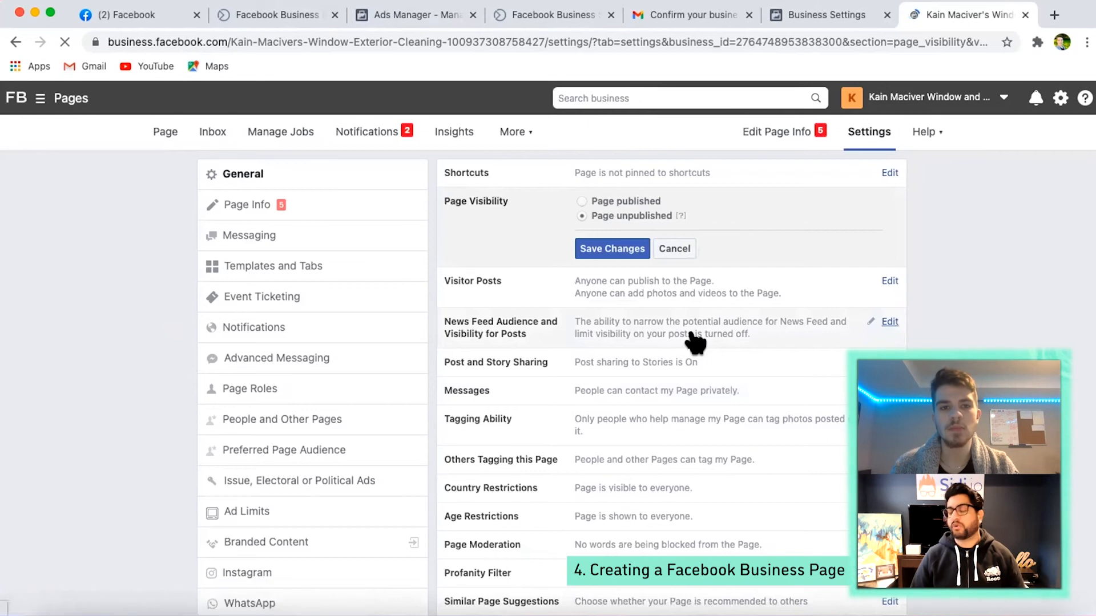